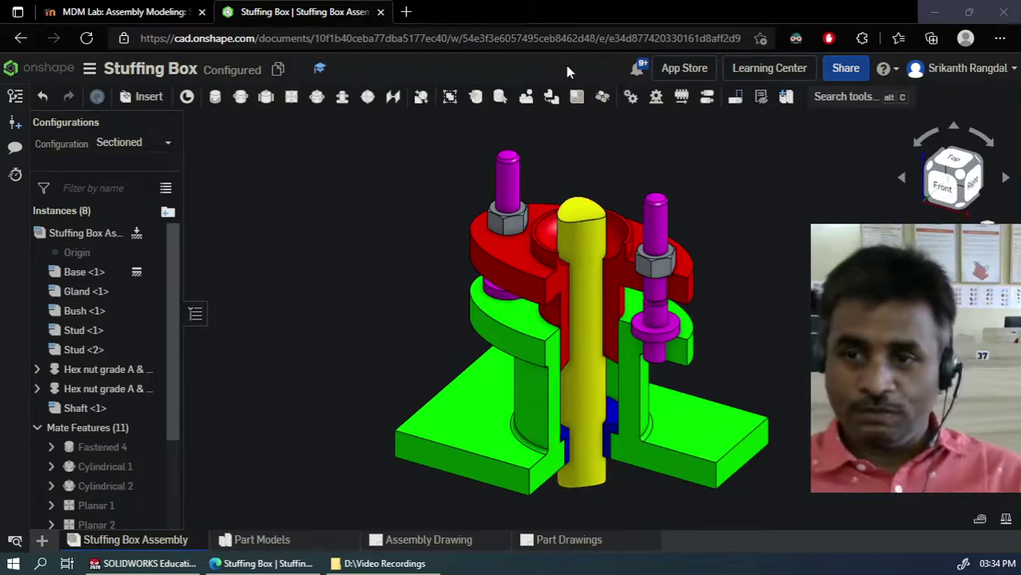
Step: Switch the assembly configuration to Full Parts and examine the complete stuffing box from several angles
right_click_drag(733, 373, 671, 375)
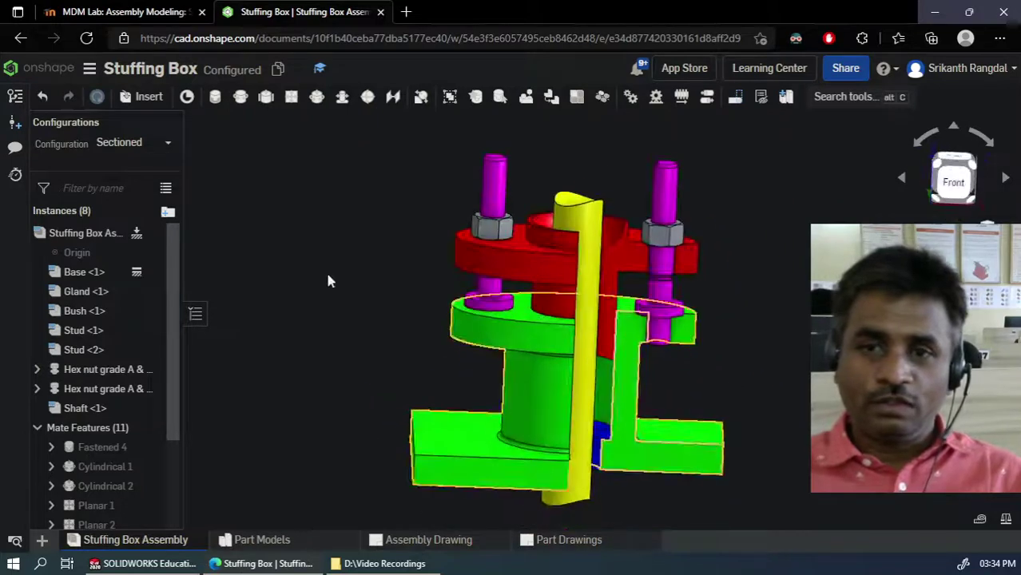
left_click(141, 151)
left_click(119, 165)
right_click_drag(799, 341, 754, 392)
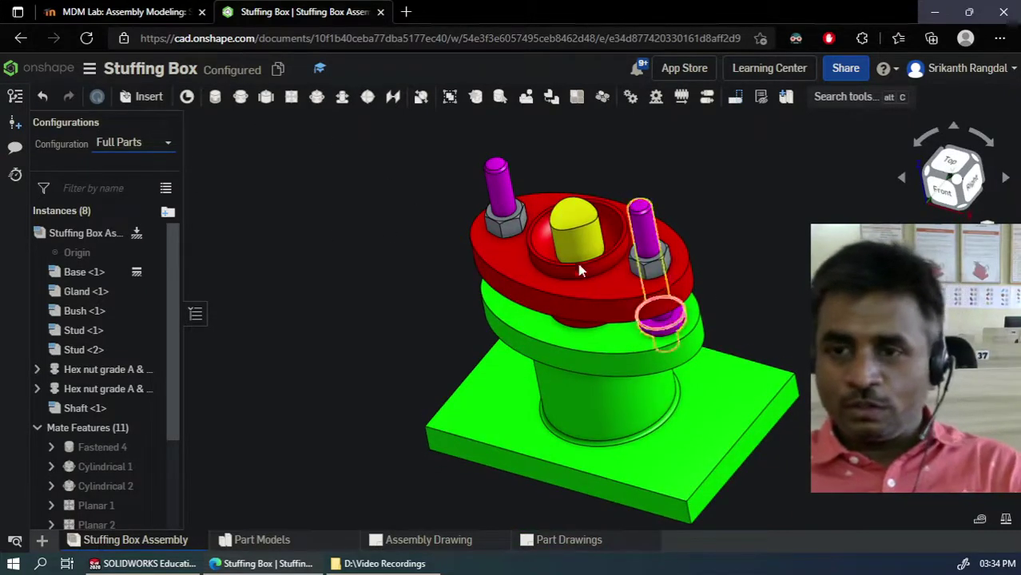
right_click_drag(791, 337, 782, 308)
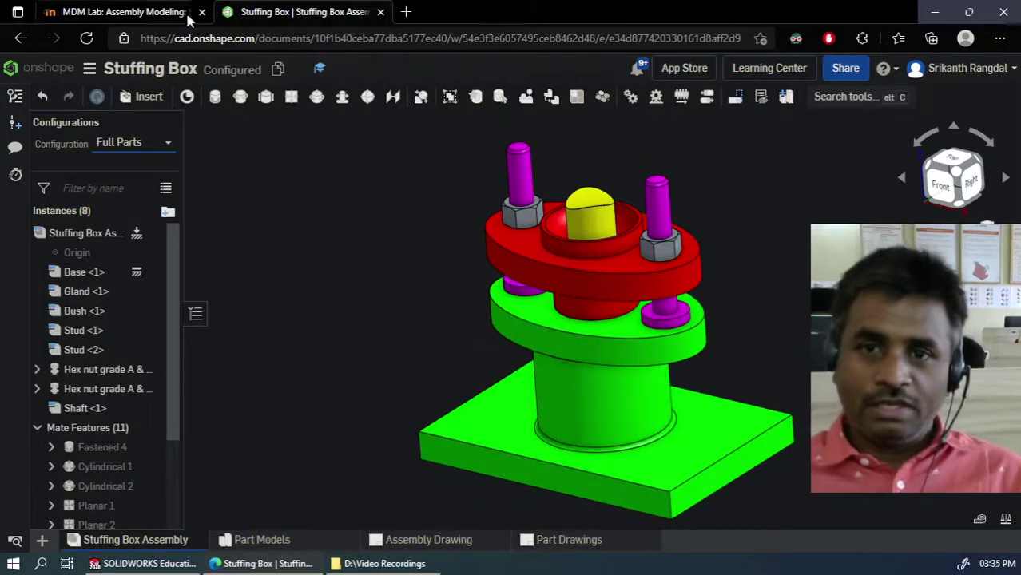
left_click(140, 14)
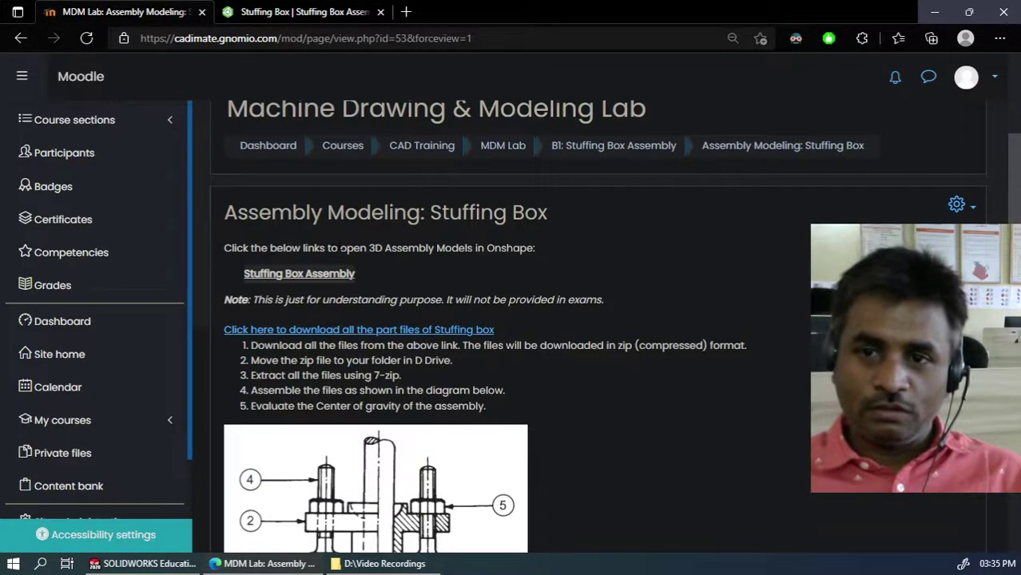
left_click(280, 13)
right_click_drag(894, 220, 482, 334)
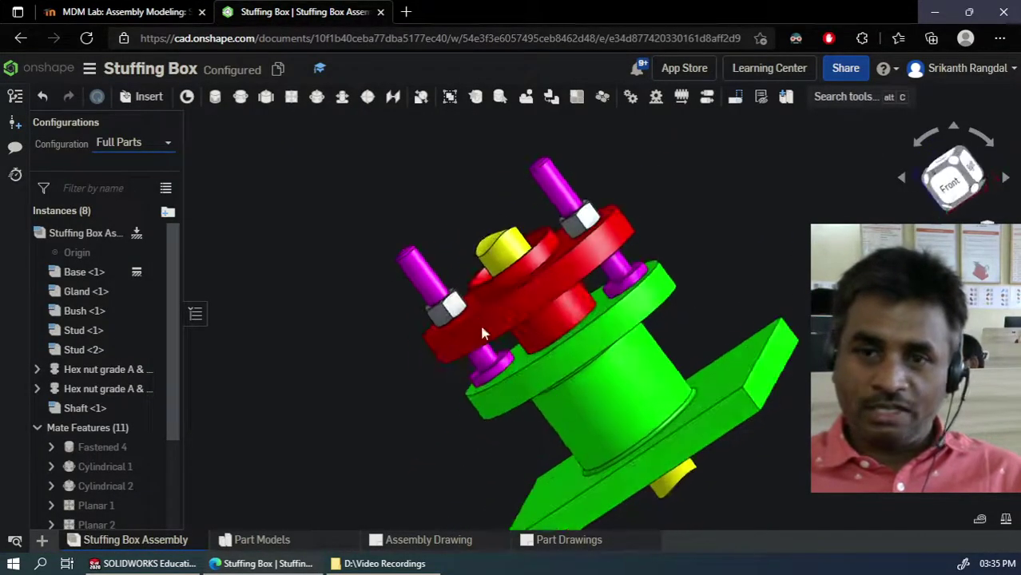
Step: Switch the assembly configuration to Sectioned and inspect the cut stuffing box in the Top and Front views
left_click(132, 143)
left_click(124, 187)
right_click_drag(715, 248, 727, 279)
left_click(952, 182)
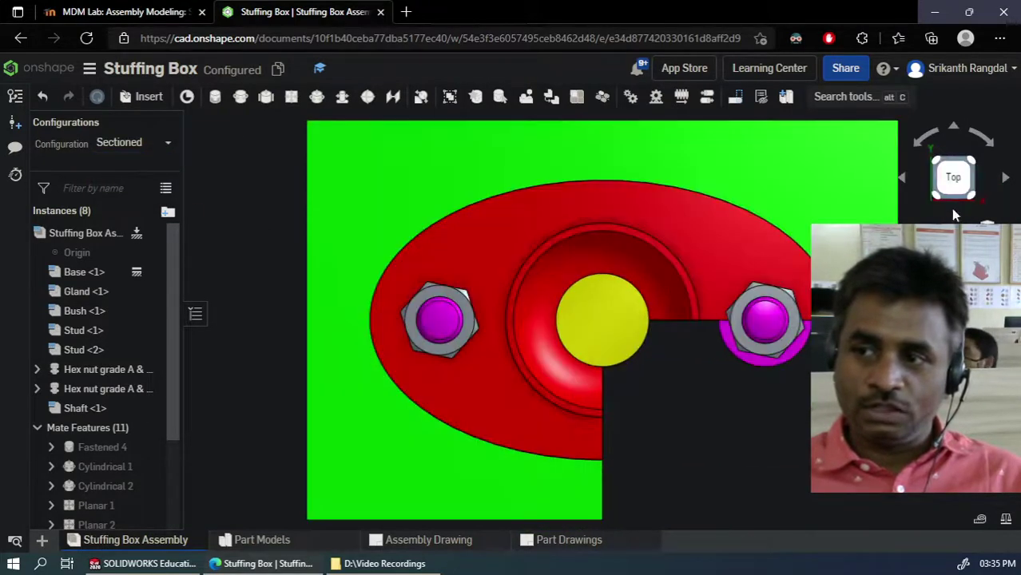
left_click(952, 201)
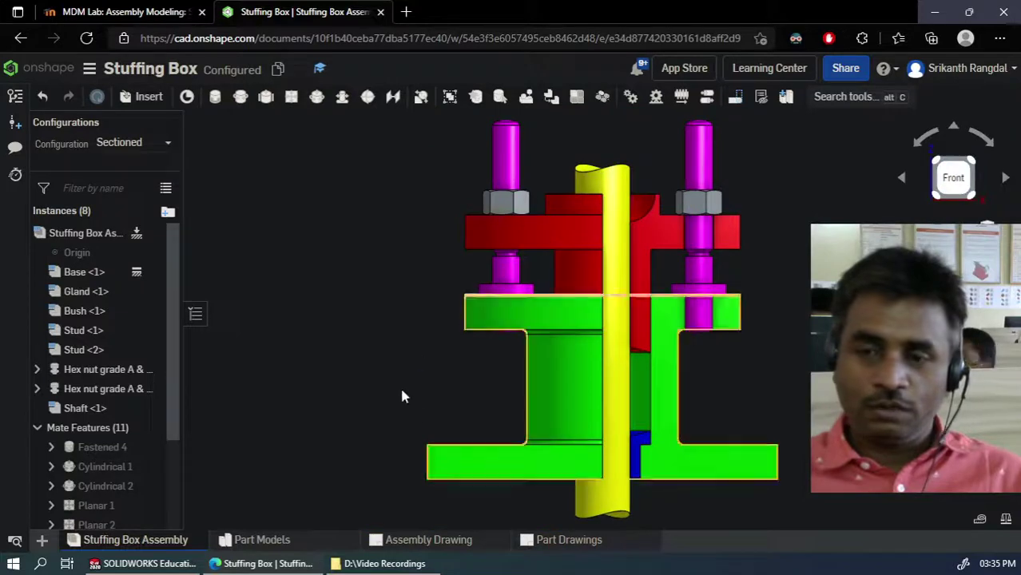
Step: Open the Assembly Drawing and examine its exploded view, sectioned views and parts list
left_click(429, 542)
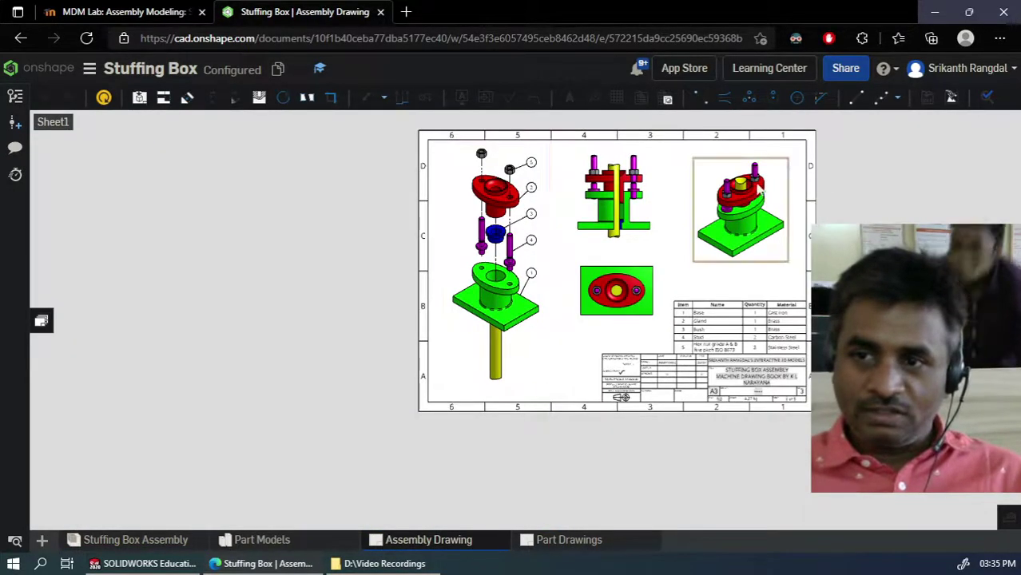
scroll(756, 183, "up", 3)
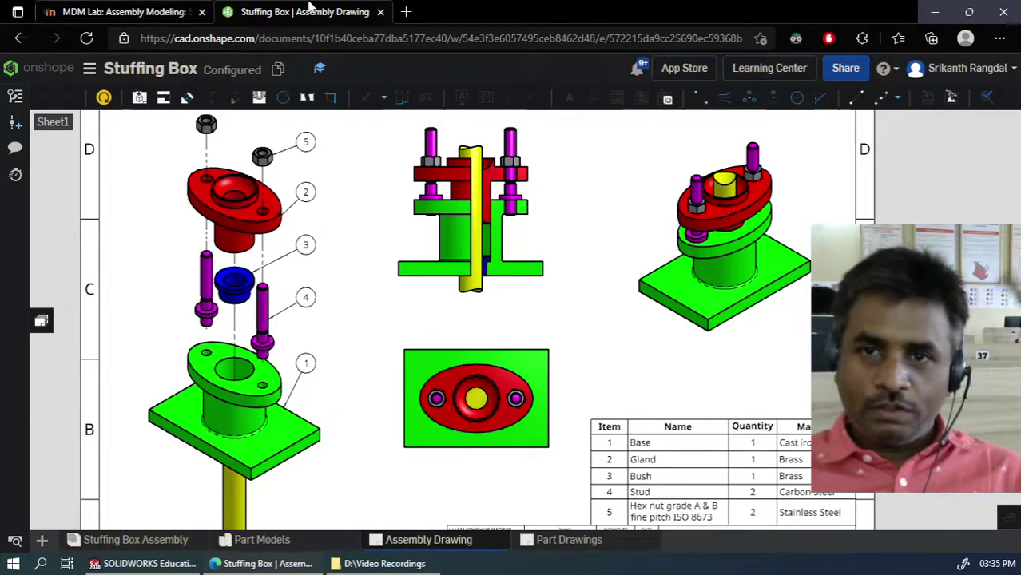
Step: Open the stuffing box part files link on the Moodle lab page and check the download option for the Drive folder
left_click(160, 9)
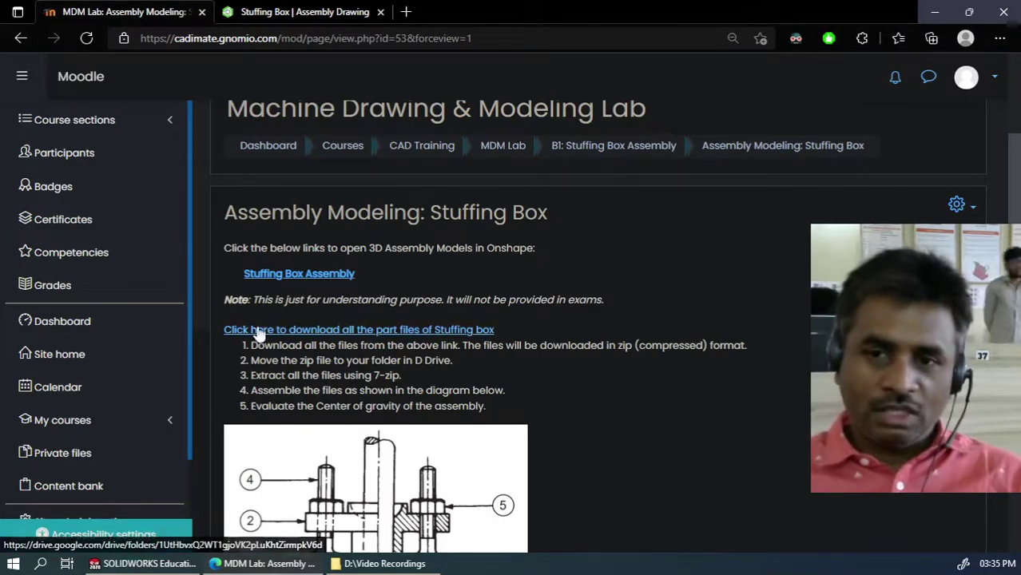
left_click(382, 335)
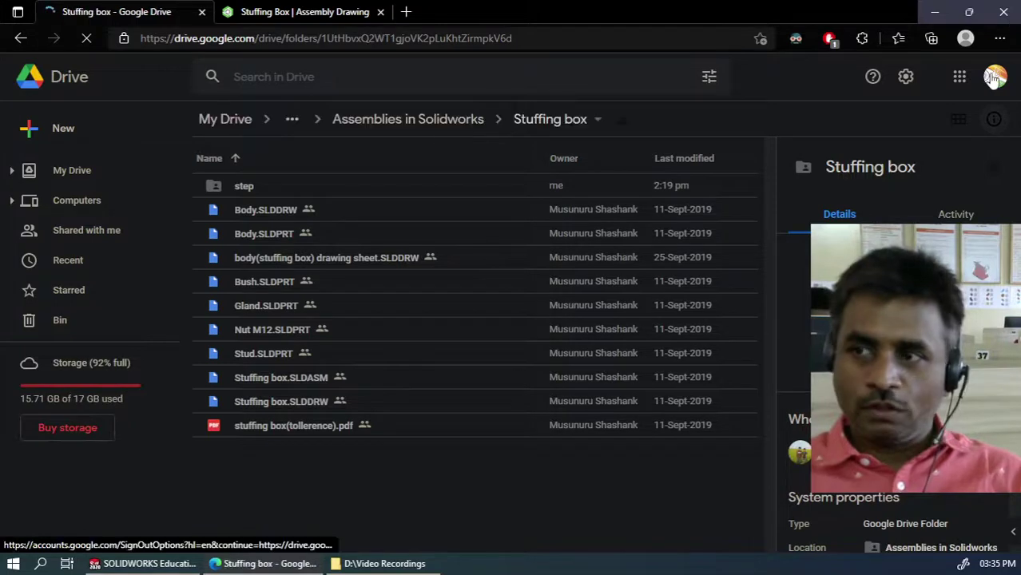
left_click(594, 120)
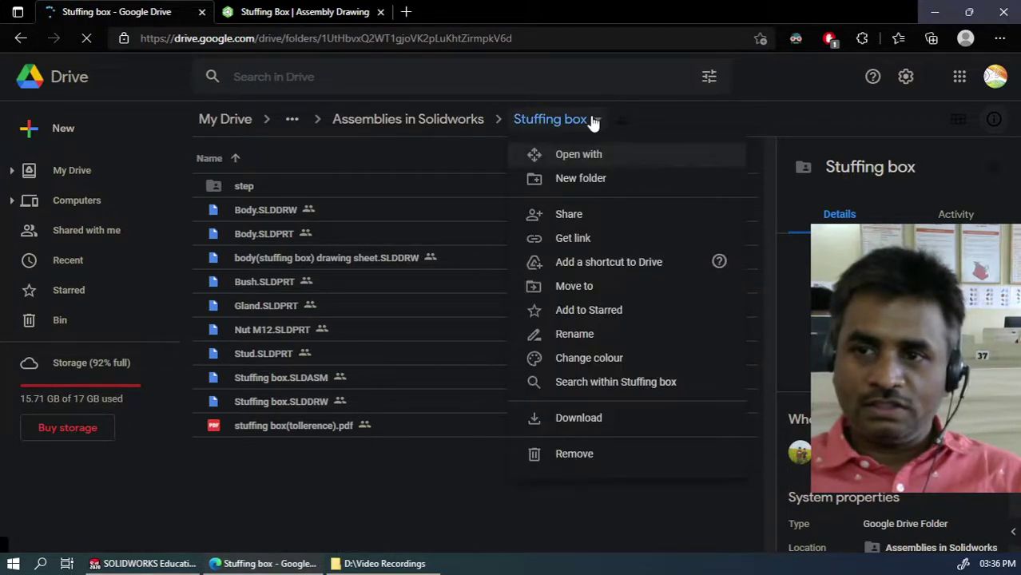
left_click(417, 439)
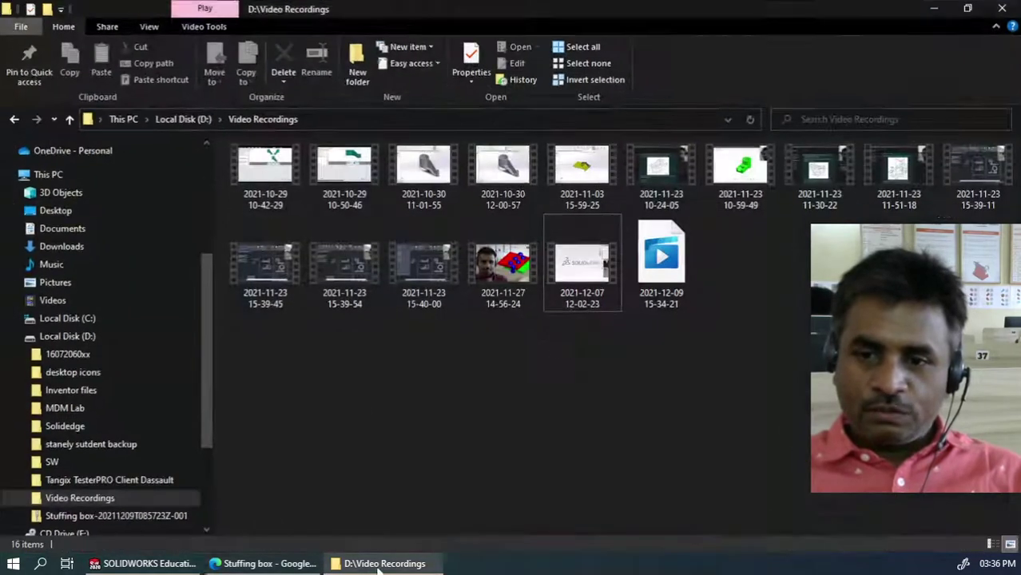
Step: Open the folder D:\MDM Lab\Stuffing box in File Explorer and review its part, drawing and assembly files
left_click(381, 564)
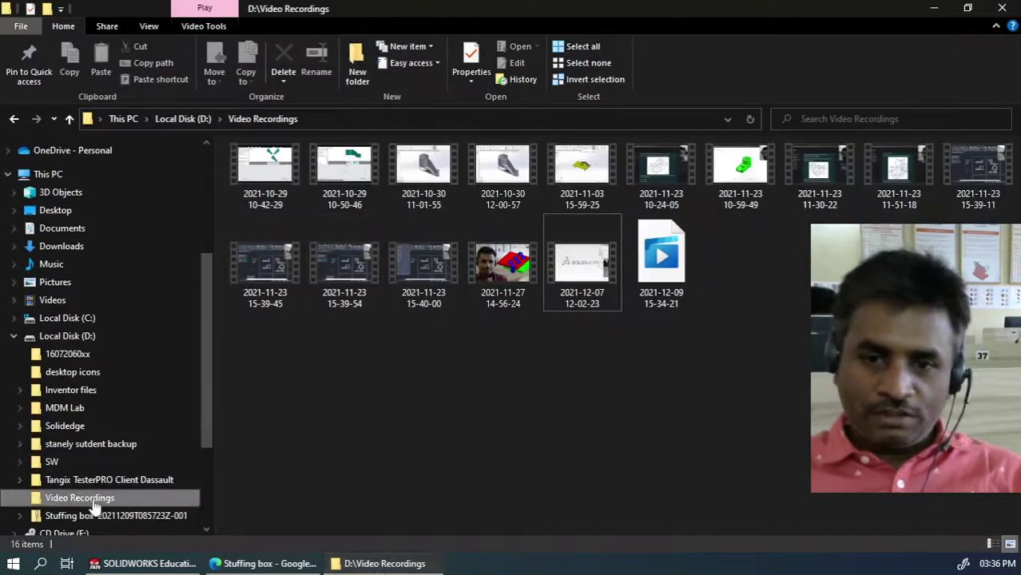
left_click(75, 409)
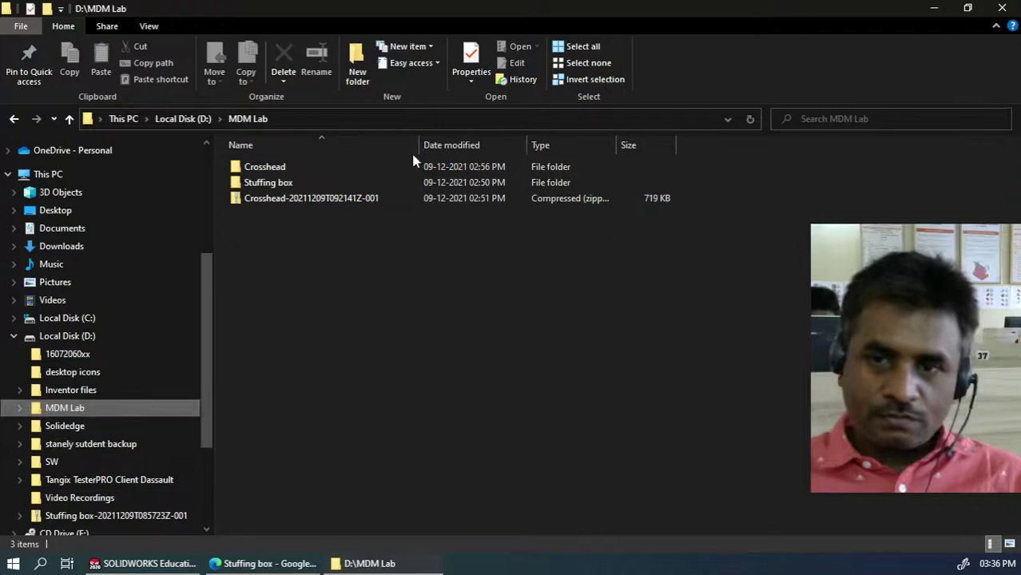
double_click(285, 181)
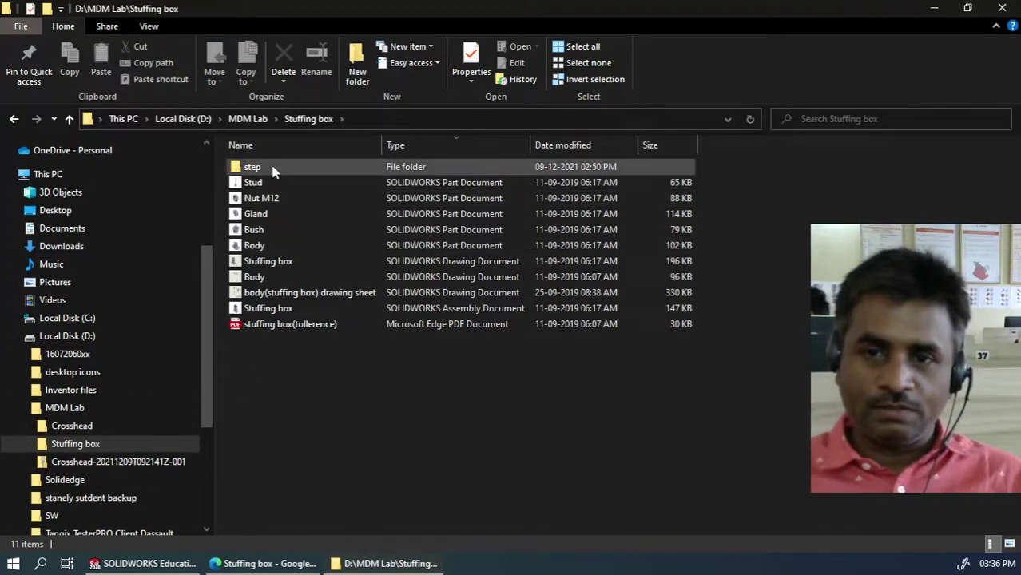
left_click_drag(732, 181, 534, 249)
left_click_drag(722, 267, 617, 307)
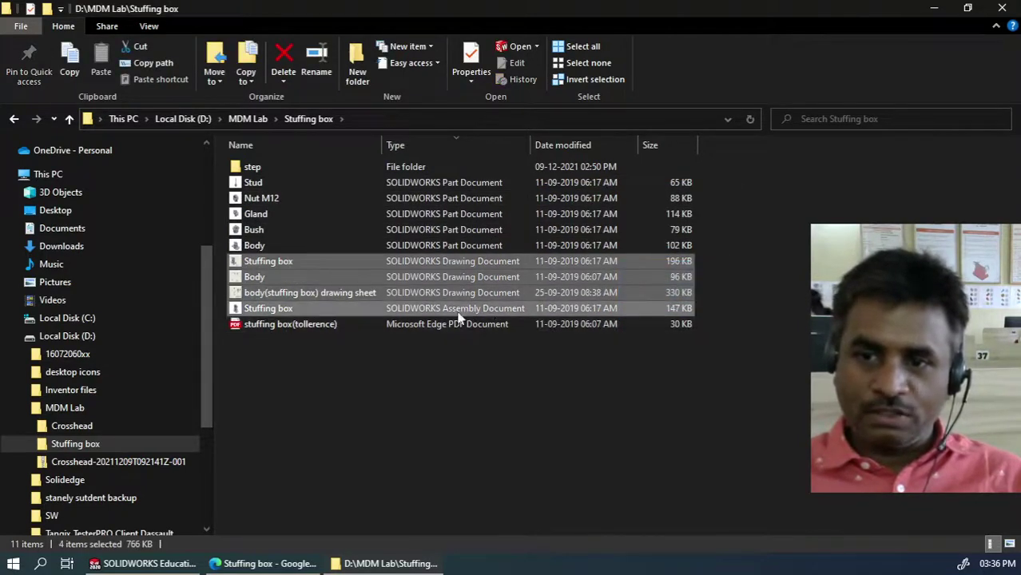
left_click(458, 366)
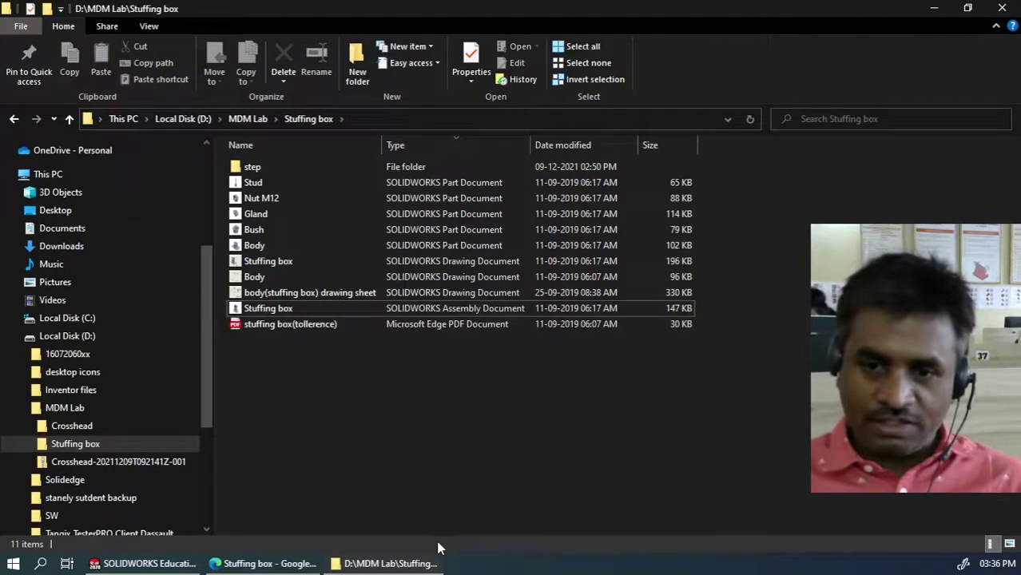
Step: Switch to SOLIDWORKS and create a new assembly document
left_click(143, 563)
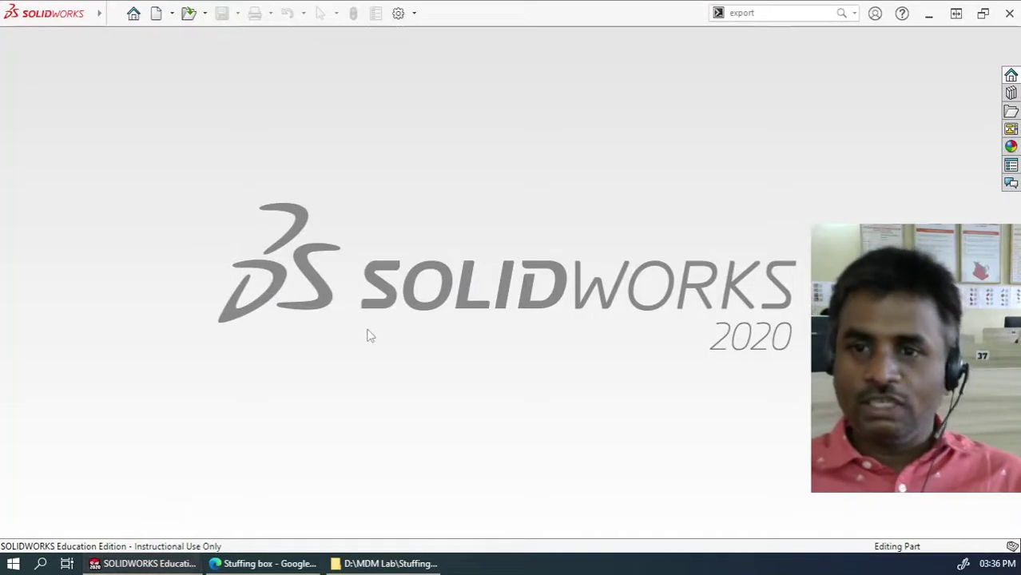
left_click(156, 14)
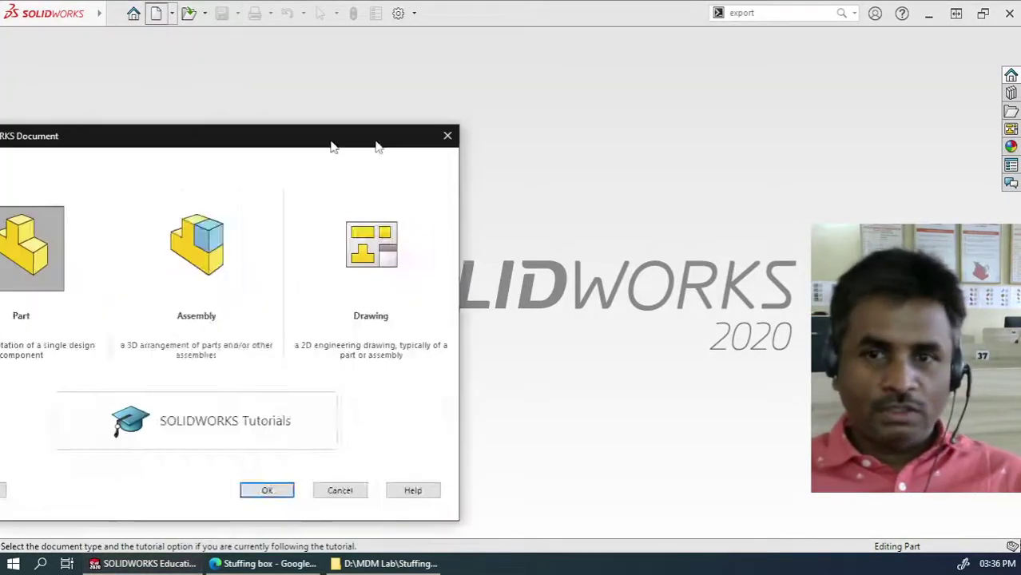
left_click(407, 248)
left_click(476, 480)
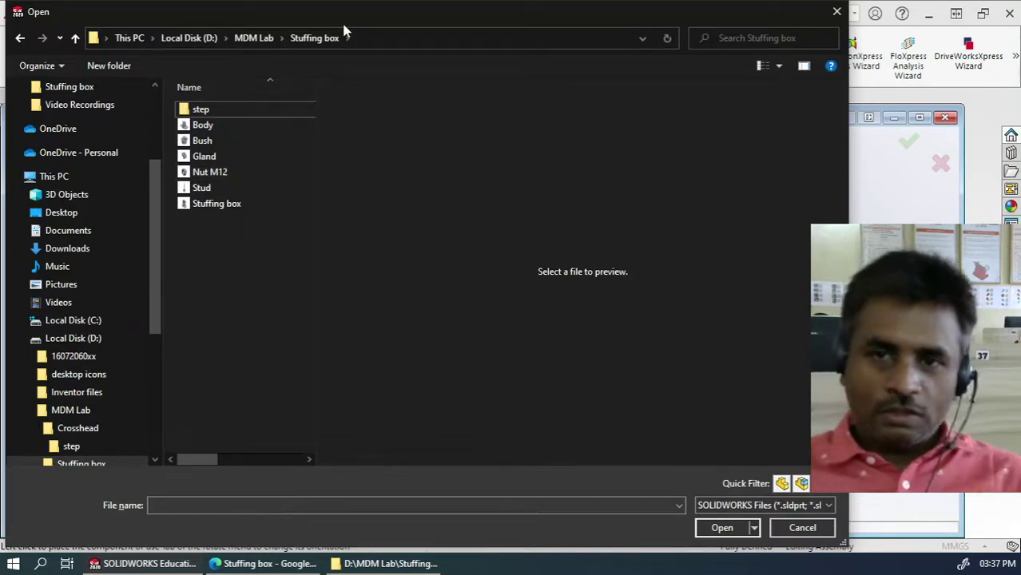
Step: Insert the Body part from D:\MDM Lab\Stuffing box as the first component, located at the assembly origin, with the assembly window maximized
left_click(373, 38)
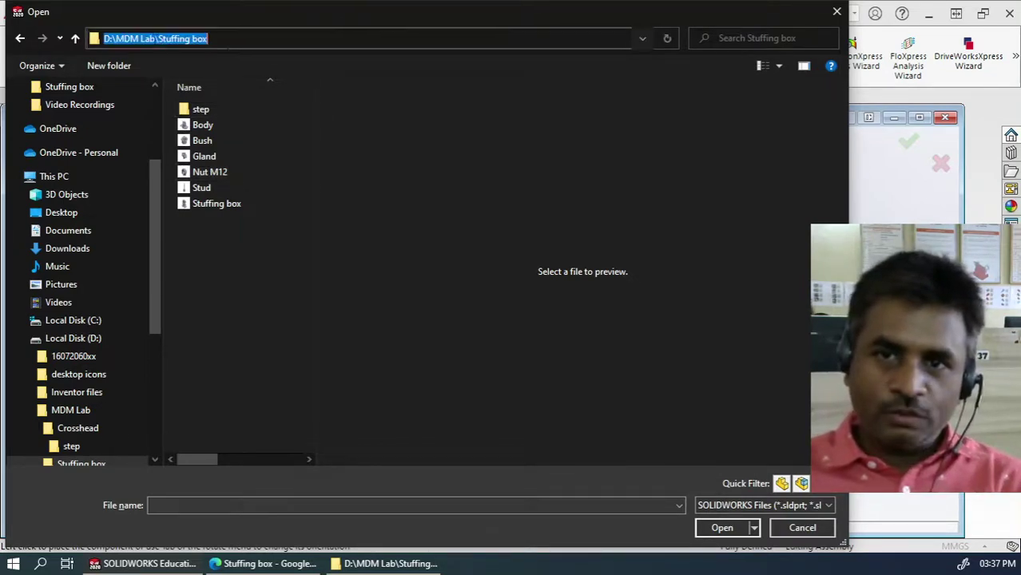
left_click(190, 38)
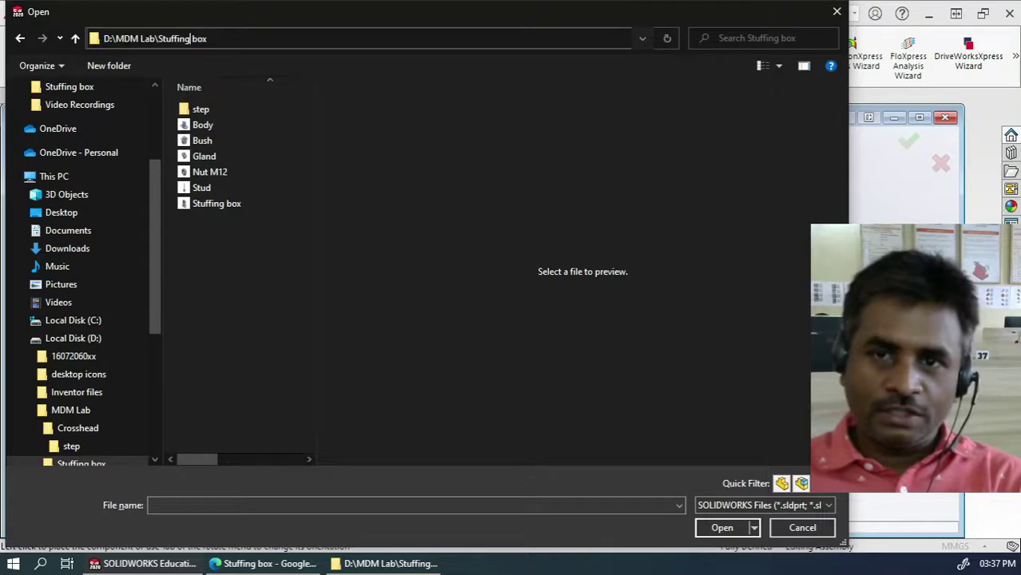
left_click(207, 218)
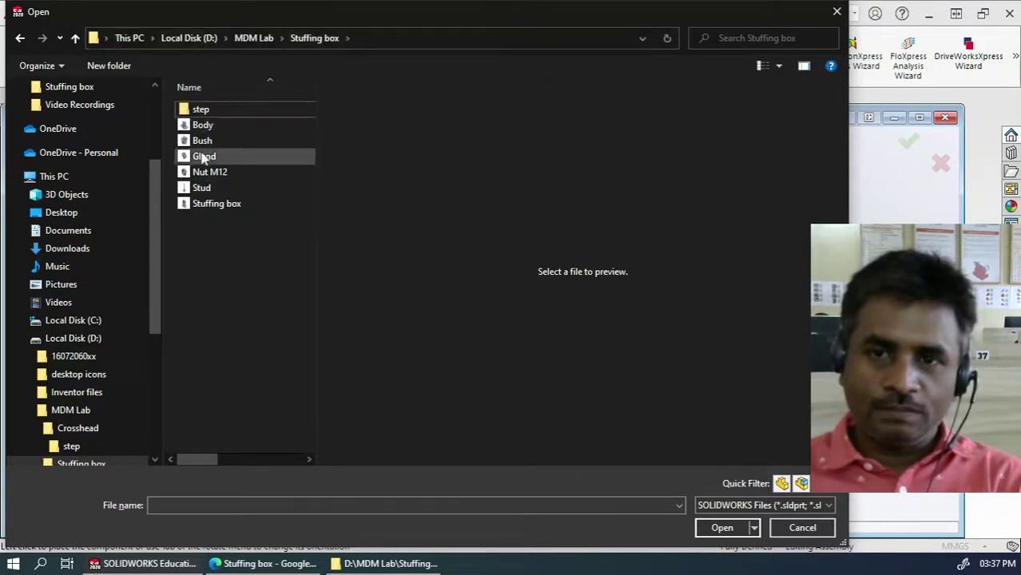
left_click(202, 128)
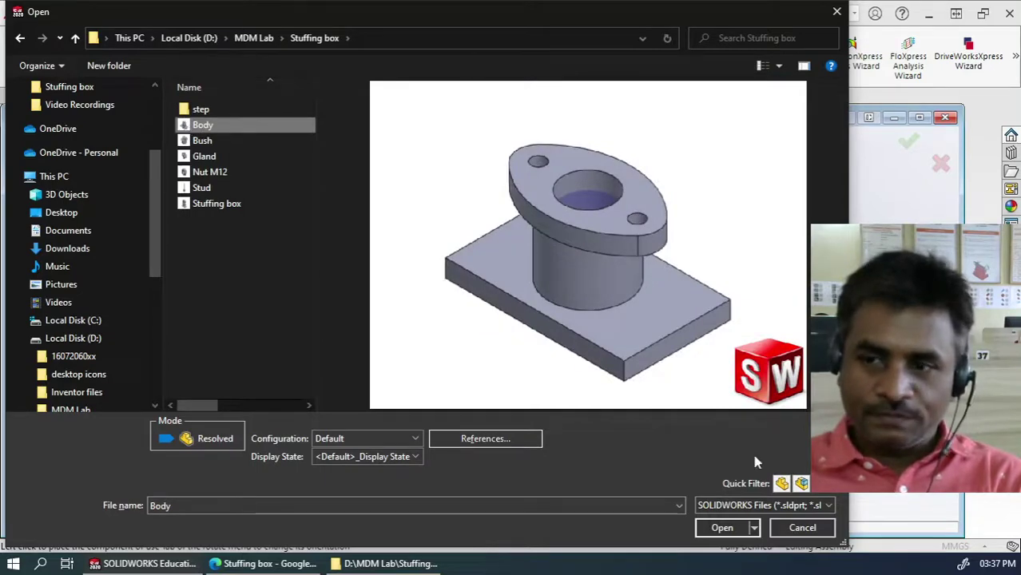
left_click(721, 528)
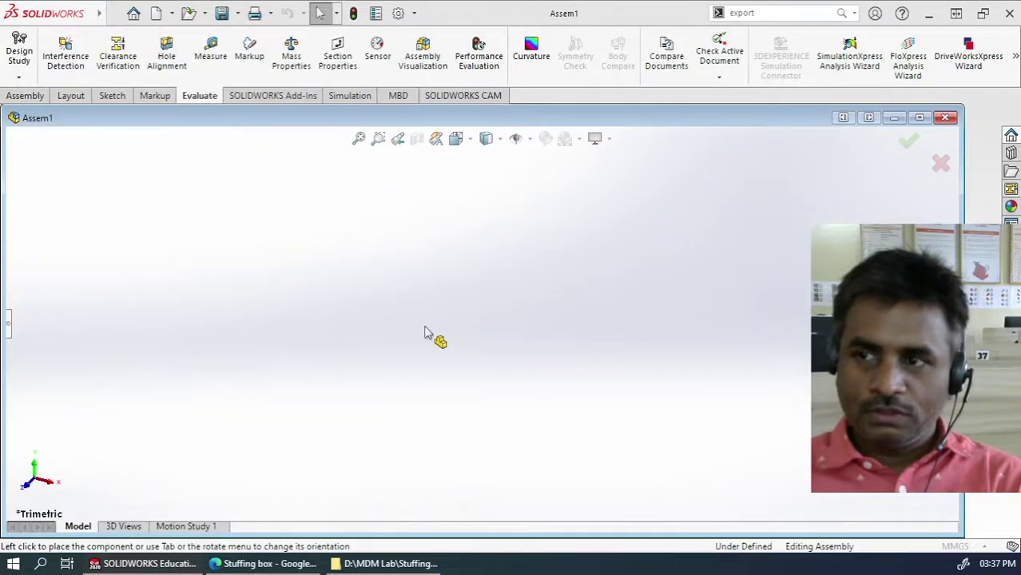
left_click(908, 141)
left_click(919, 118)
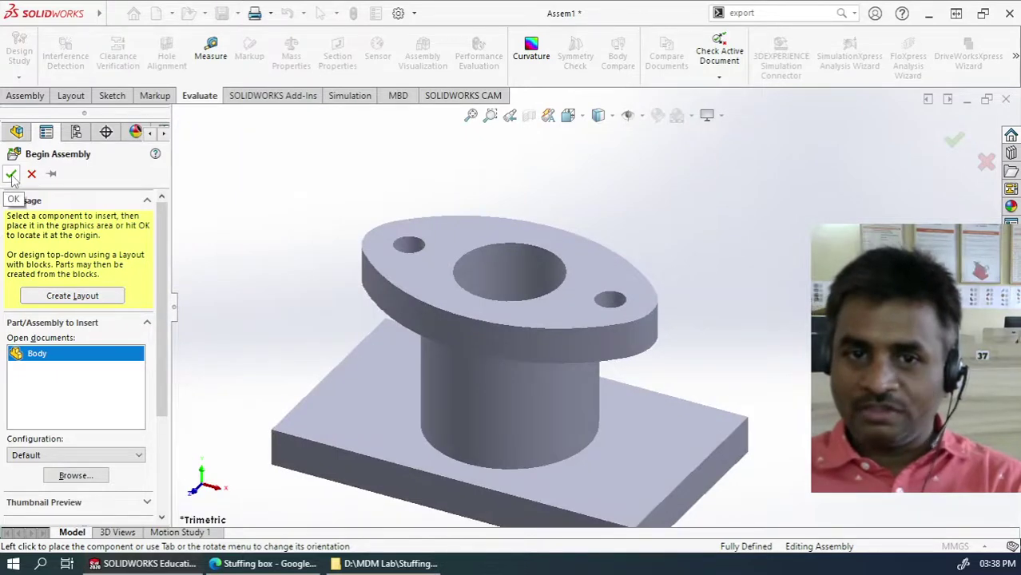
left_click(10, 174)
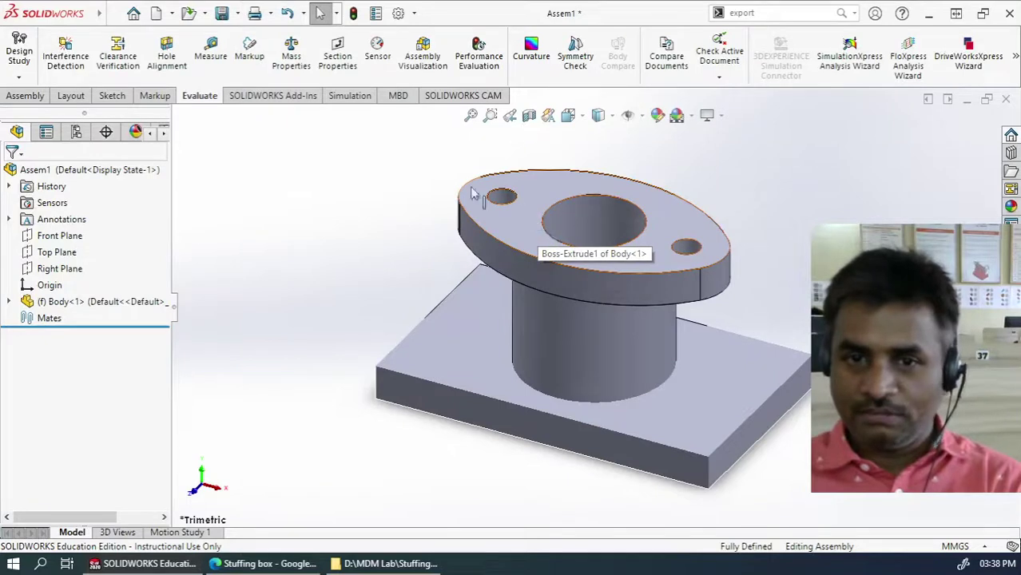
Step: Highlight the assembly origin and check where it lies on the Body part
left_click(51, 287)
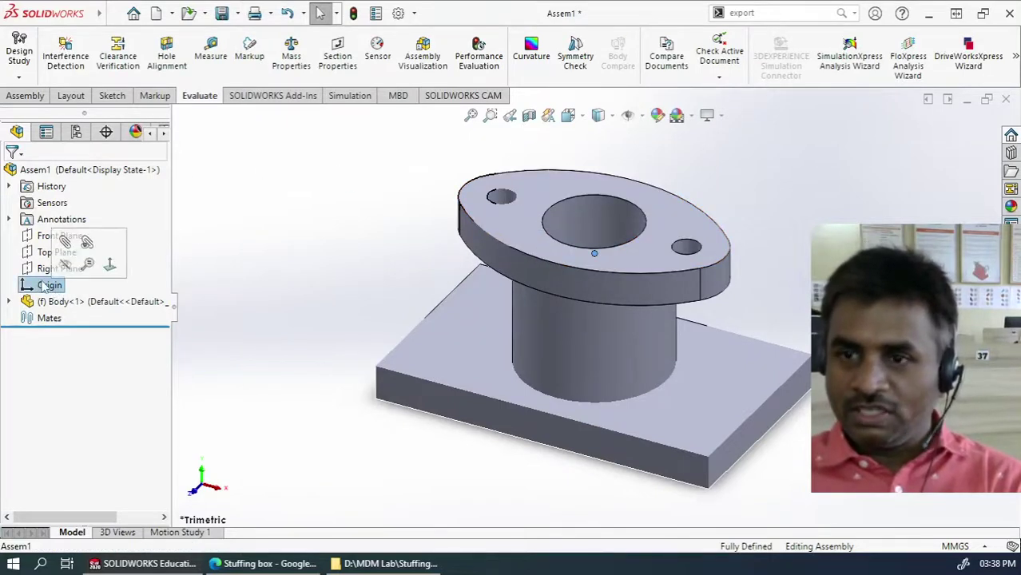
left_click(644, 249)
key("Escape")
left_click(46, 287)
middle_click_drag(570, 252, 523, 259)
left_click(358, 232)
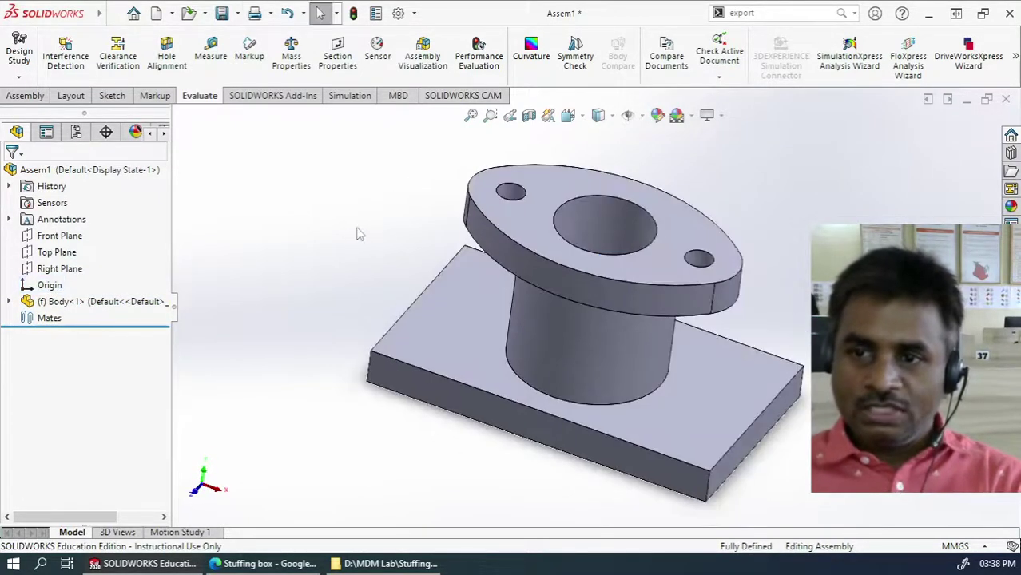
Step: Start inserting components and open the Bush, Gland, Nut M12 and Stud parts together from the Stuffing box folder
left_click(33, 97)
left_click(83, 50)
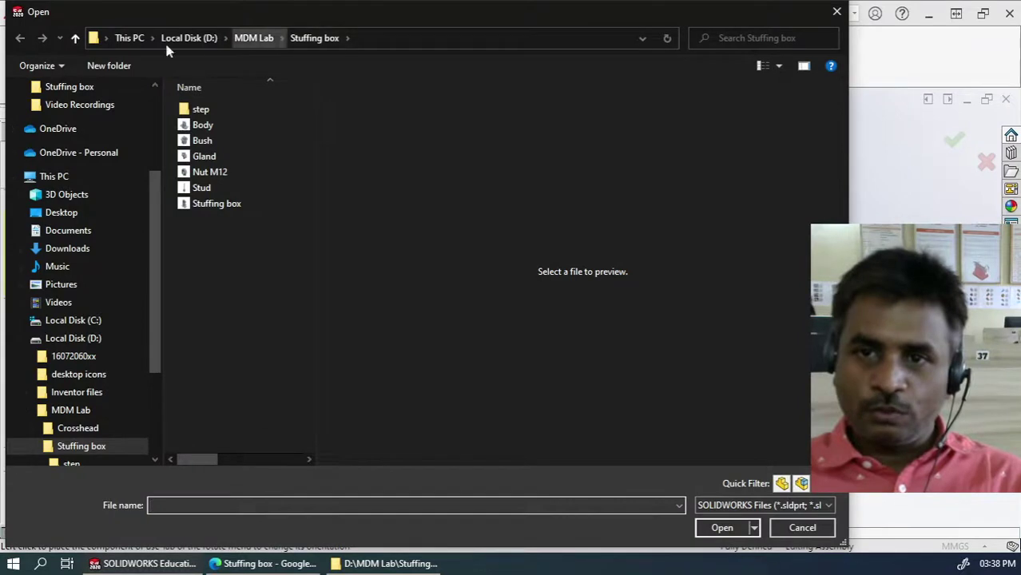
left_click(373, 39)
left_click(233, 302)
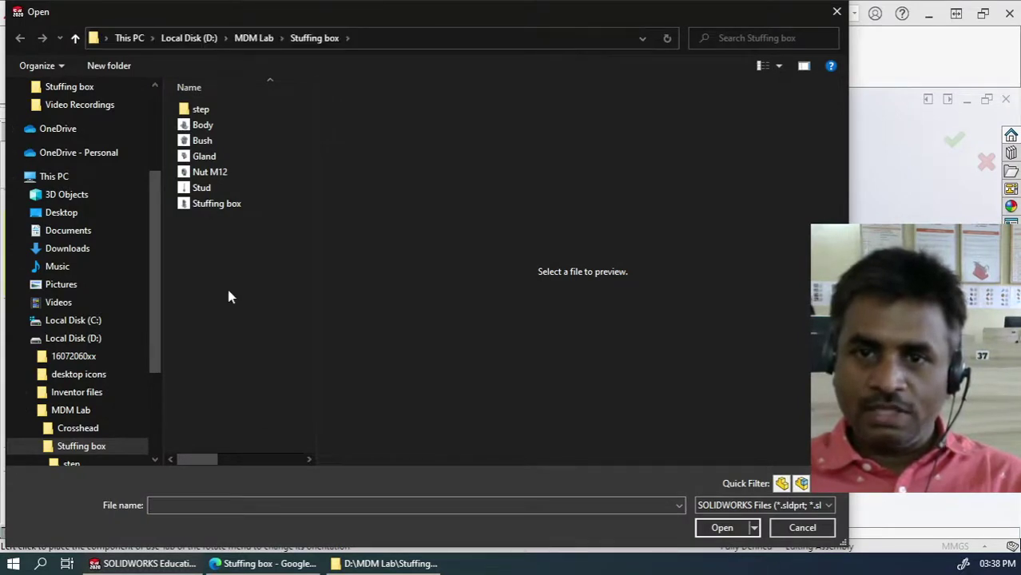
left_click(206, 144)
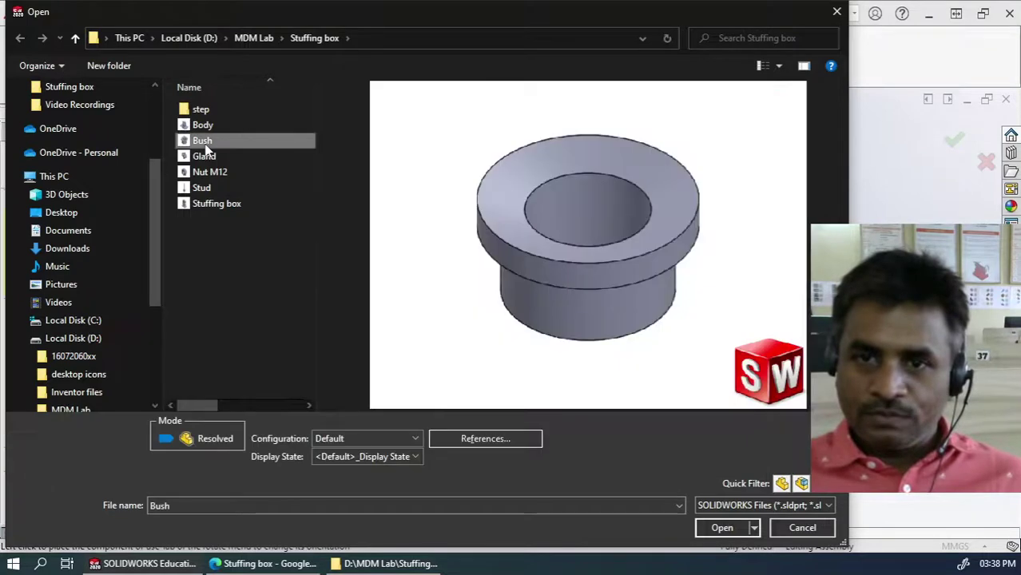
left_click(208, 191, "shift")
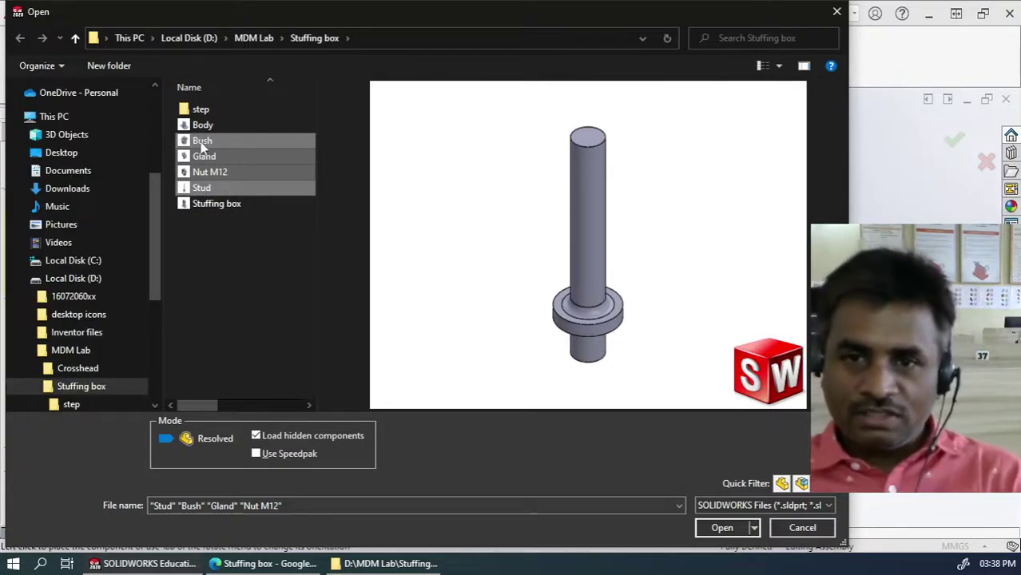
left_click(724, 529)
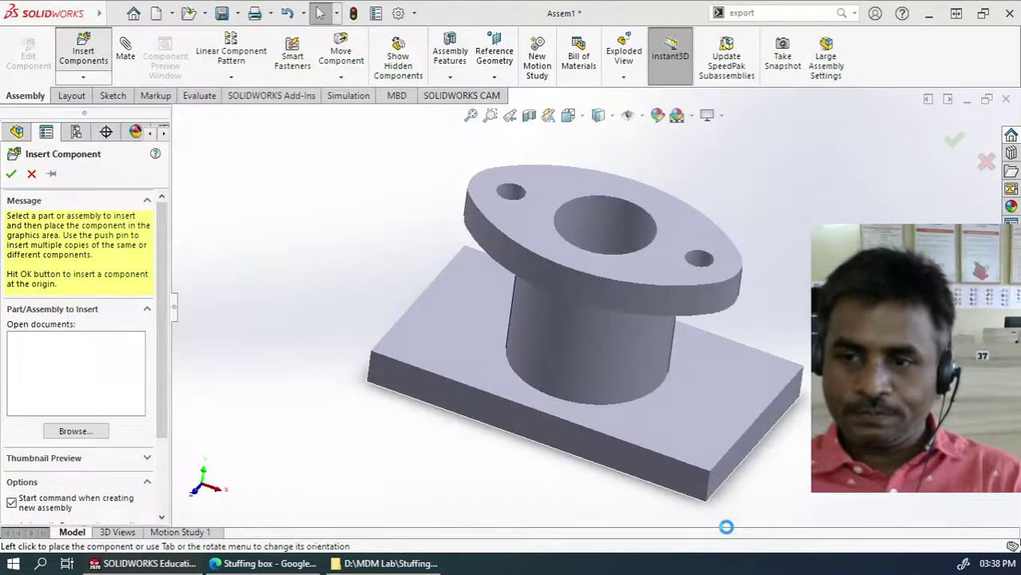
Step: Place the Bush, Gland, Nut M12 and Stud at separate free spots around the Body
scroll(661, 419, "down", 3)
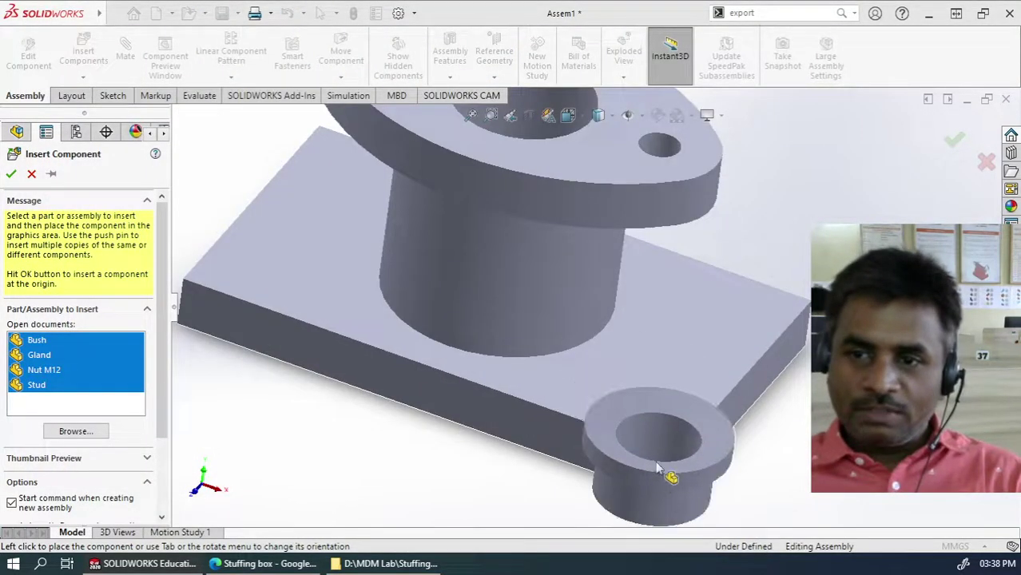
scroll(656, 469, "up", 5)
left_click(347, 204)
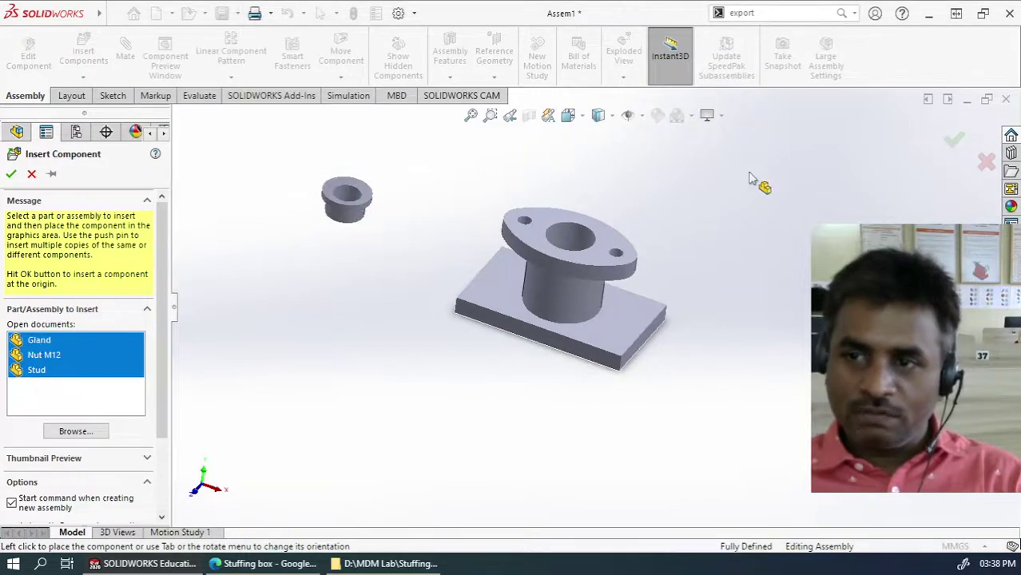
left_click(749, 179)
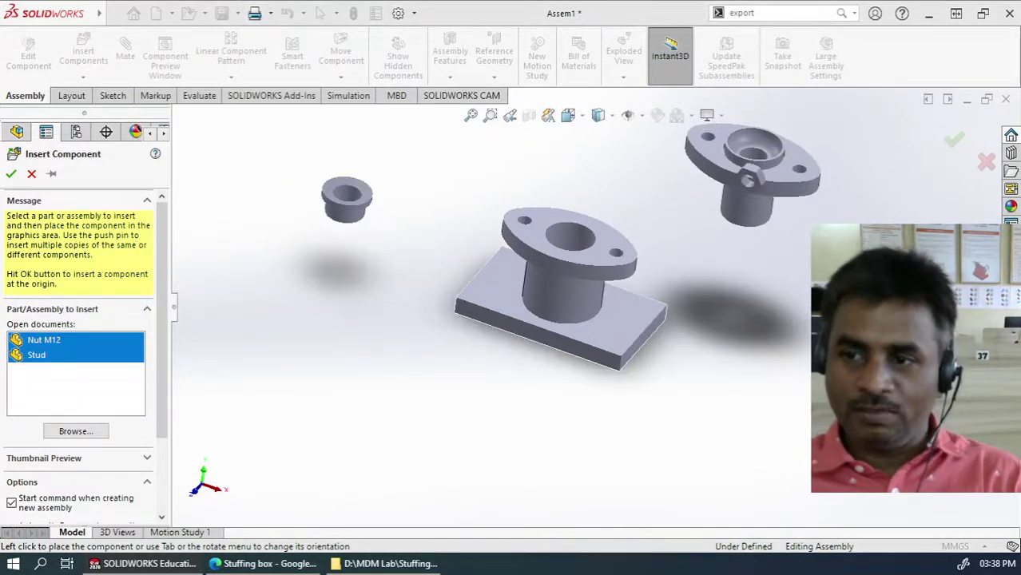
left_click(847, 399)
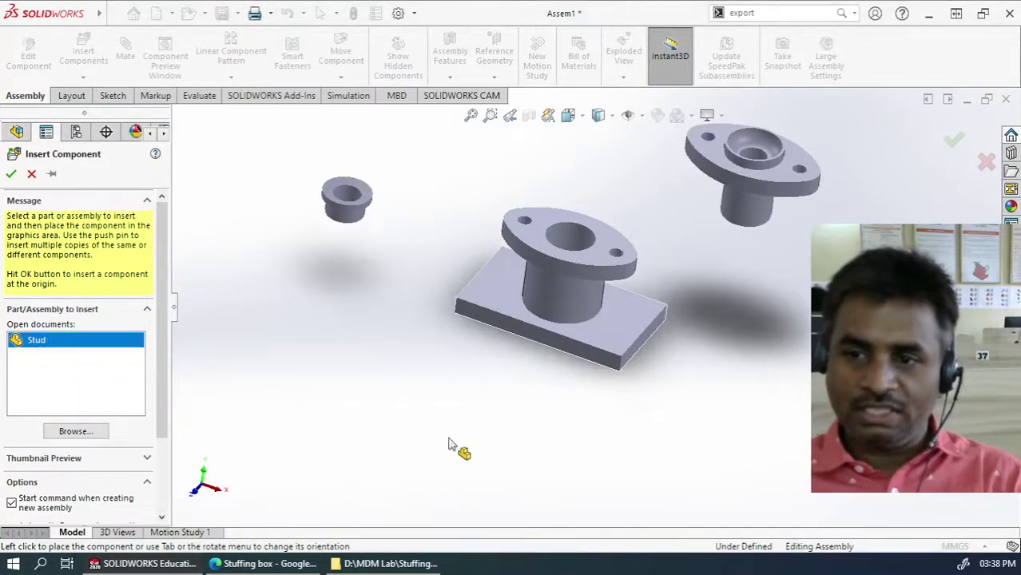
left_click(360, 417)
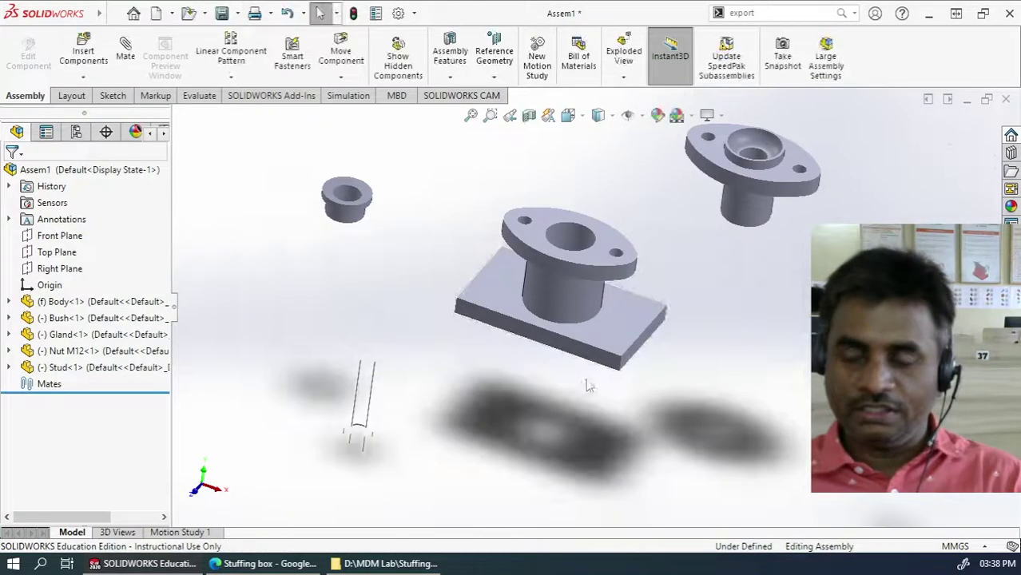
middle_click_drag(716, 332, 699, 278)
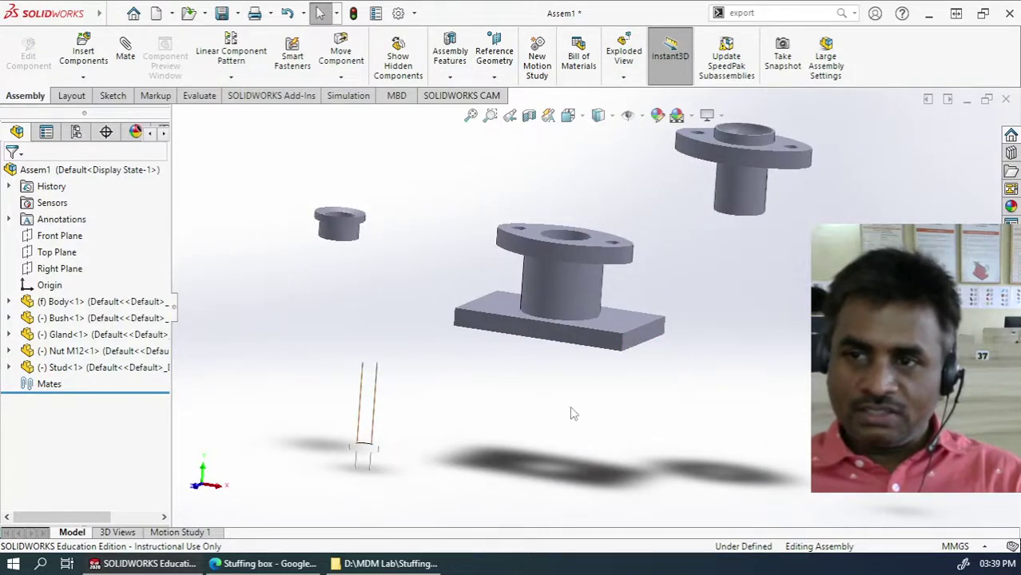
left_click(628, 116)
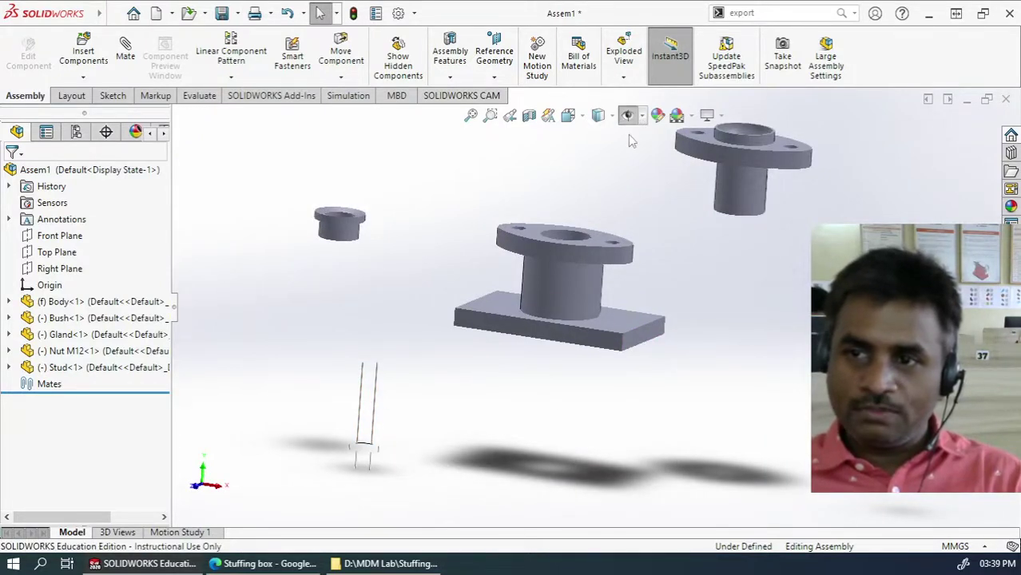
left_click(627, 118)
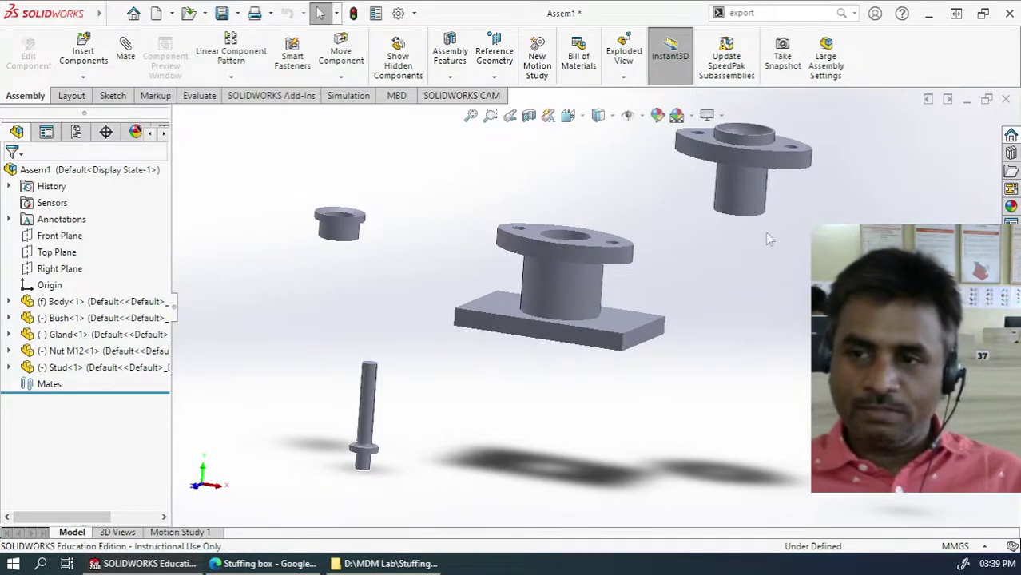
Step: Mate the Bush's lower cylindrical face concentric with the Body's central bore and slide the Bush along the shared axis
middle_click_drag(626, 243, 635, 276)
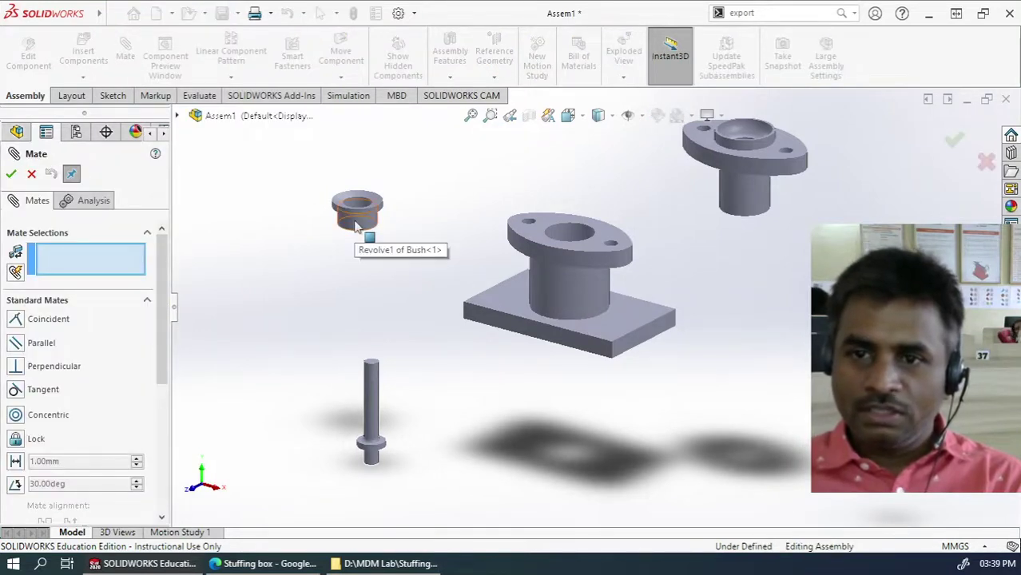
left_click(357, 226)
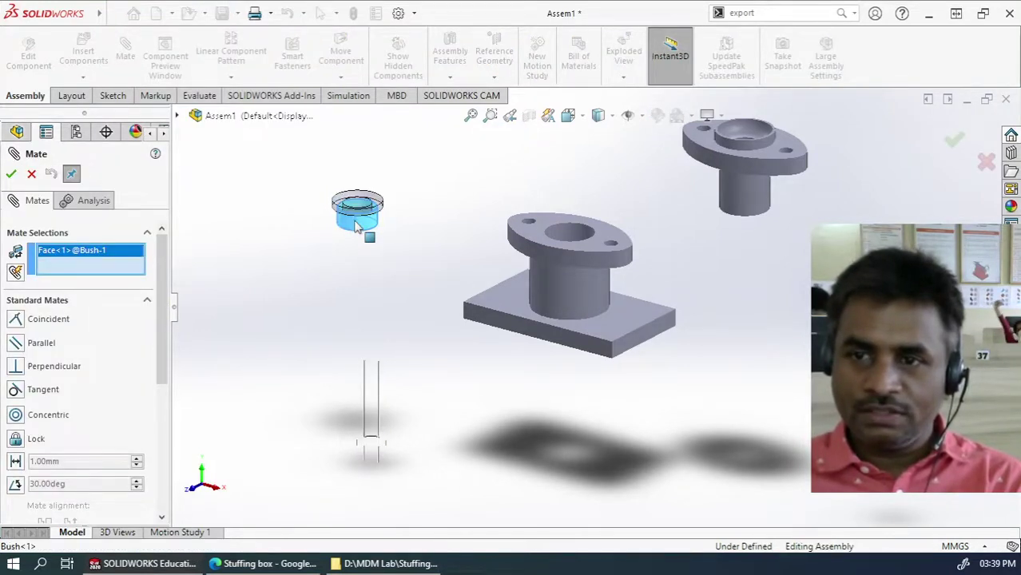
left_click(583, 241)
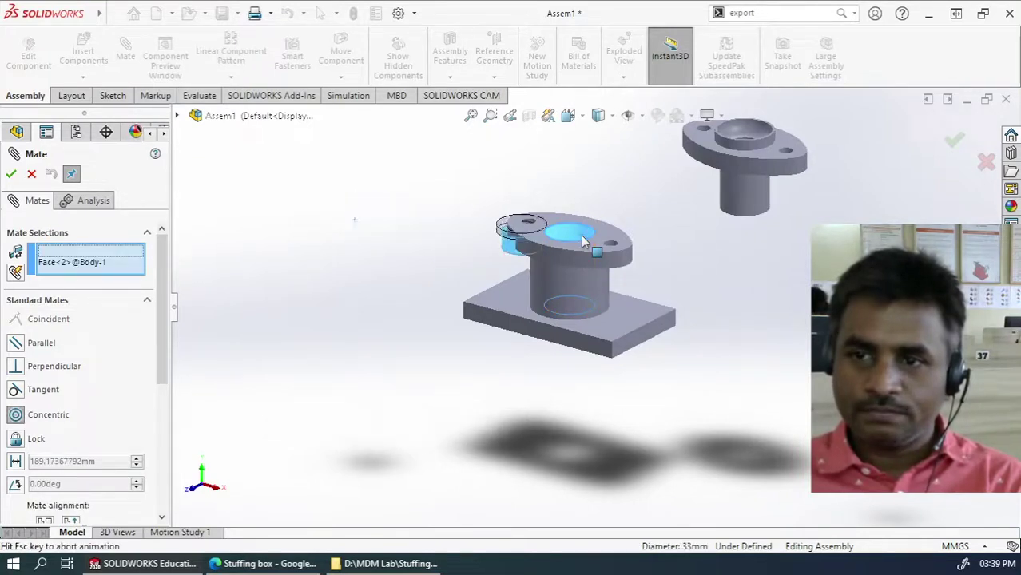
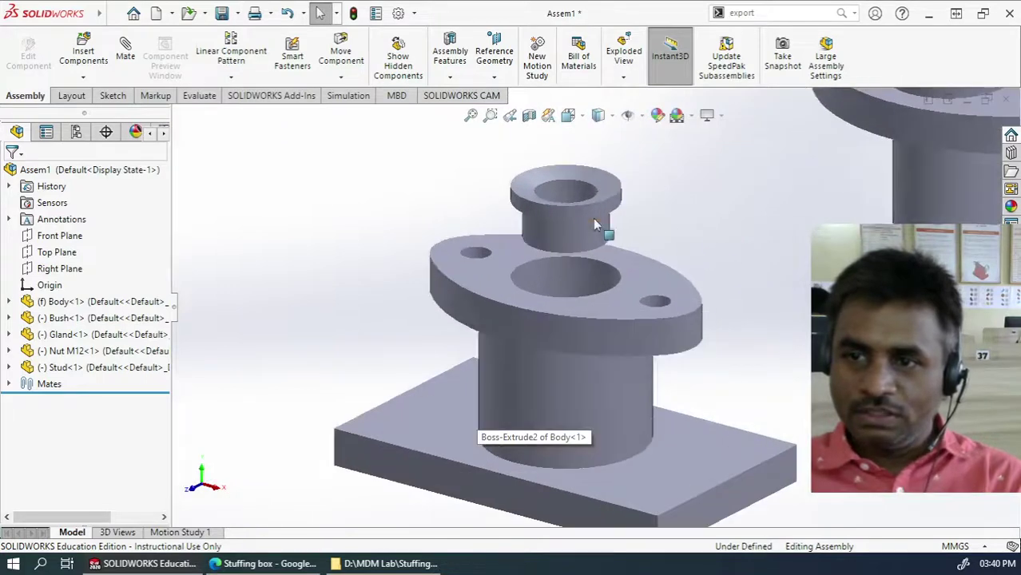
left_click_drag(583, 200, 711, 196)
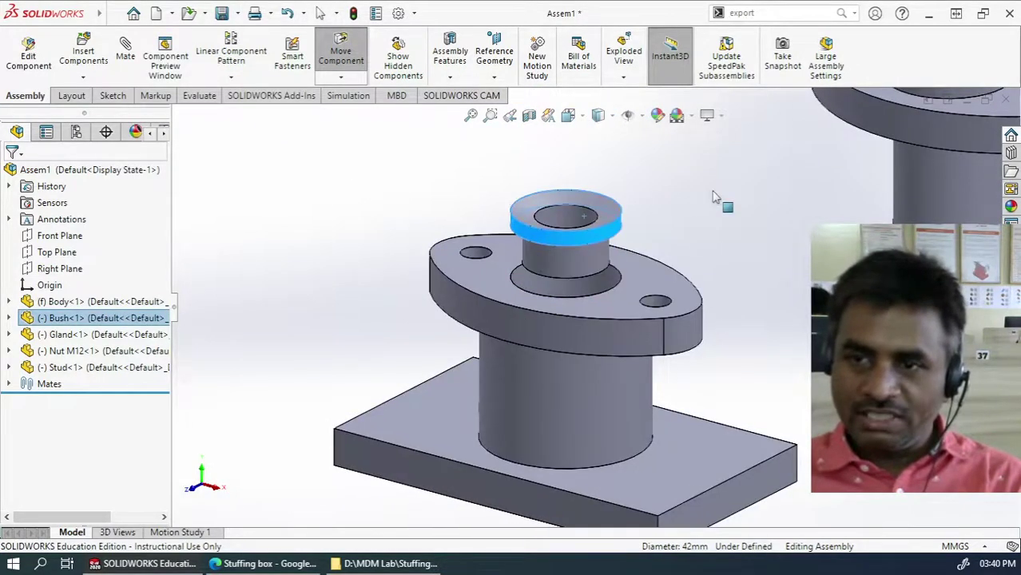
Step: Add a coincident mate between the underside of the Bush's collar and the inner ledge of the Body's bore
left_click(131, 60)
middle_click_drag(620, 233, 622, 114)
left_click(622, 249)
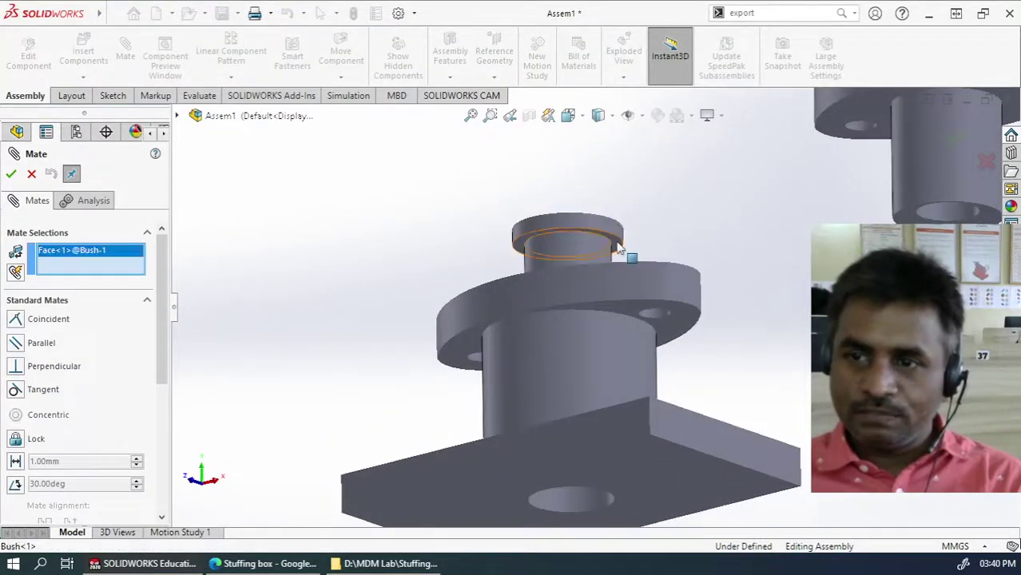
middle_click_drag(644, 195, 605, 334)
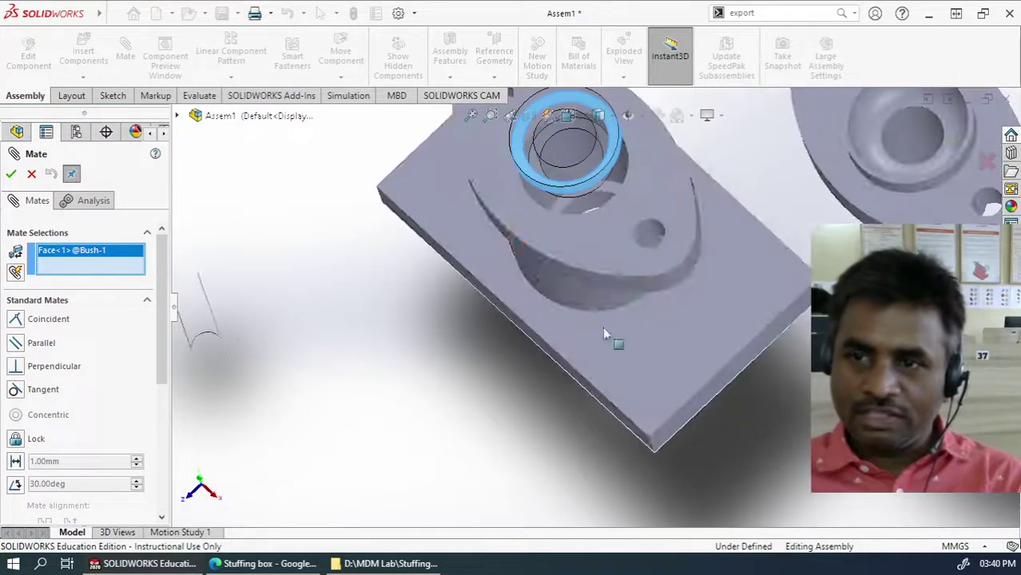
left_click(612, 191)
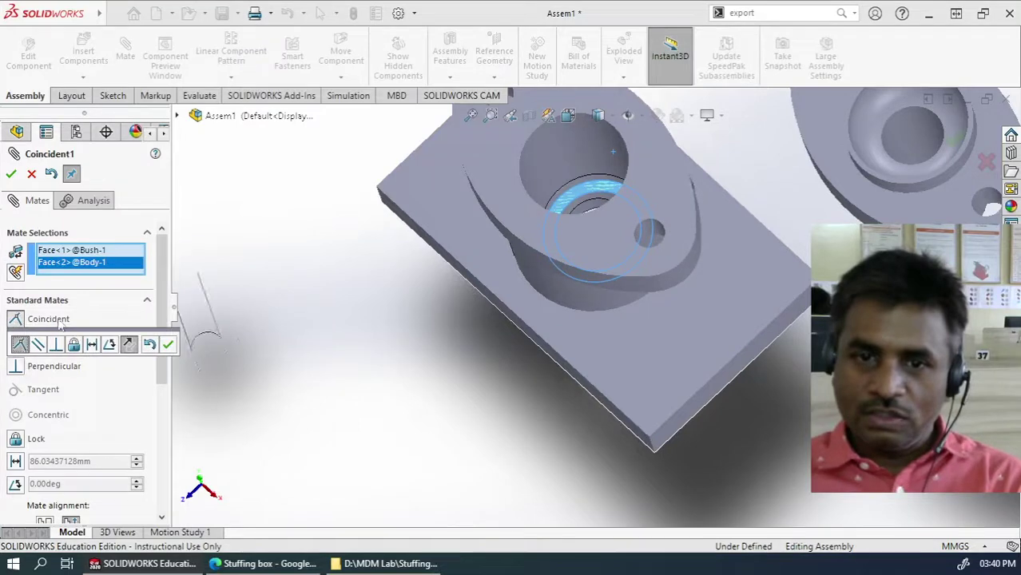
left_click(11, 175)
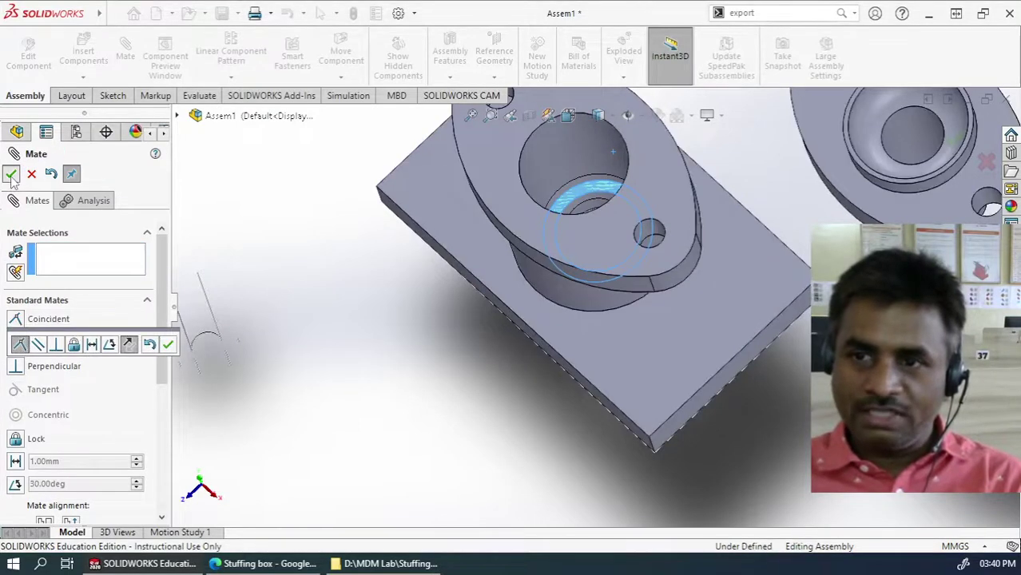
Step: Mate the Gland's outer cylindrical face concentric with the Body's central bore
scroll(353, 371, "down", 4)
scroll(461, 423, "up", 6)
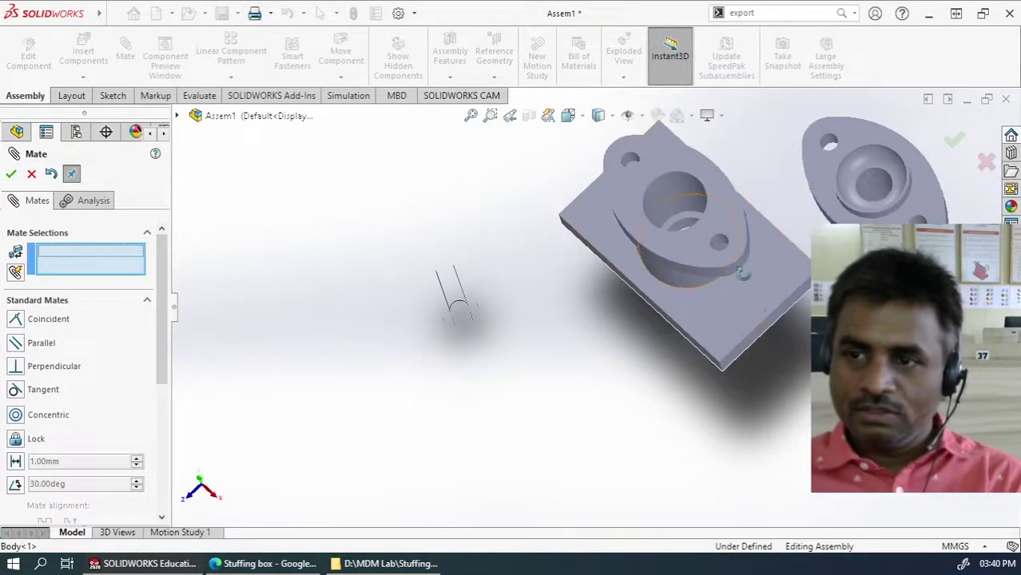
middle_click_drag(742, 279, 773, 201)
left_click(899, 164)
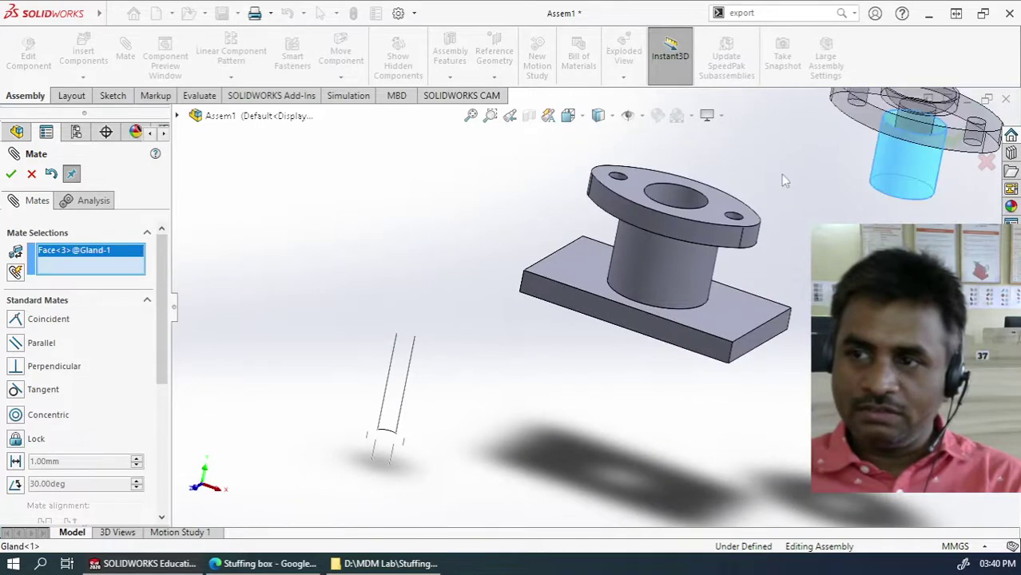
left_click(677, 201)
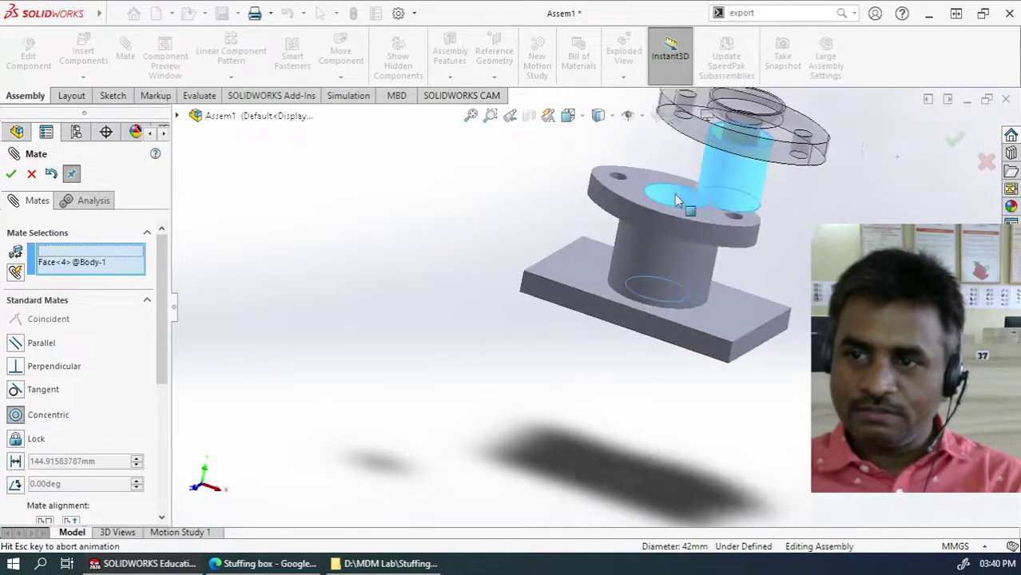
left_click(11, 175)
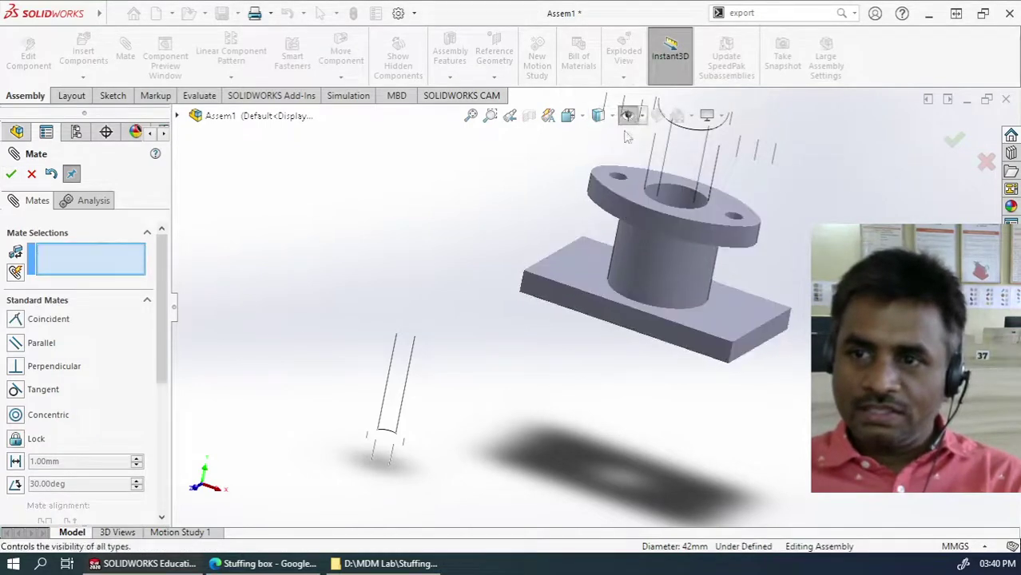
Step: Mate the Stud's lower end concentric with one of the Body's flange holes and slide the Stud up through the flange
left_click(389, 462)
scroll(761, 210, "down", 5)
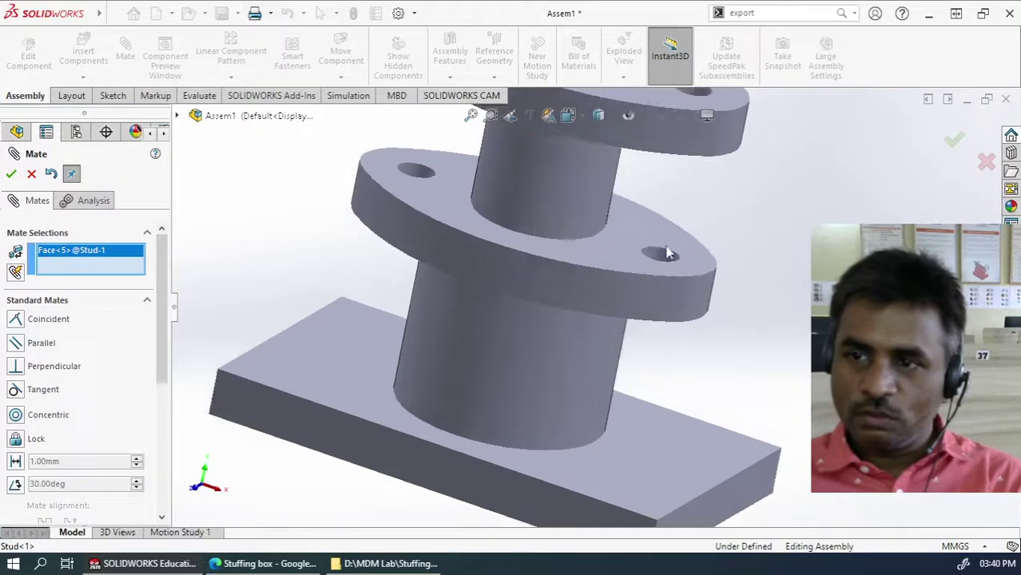
left_click(660, 256)
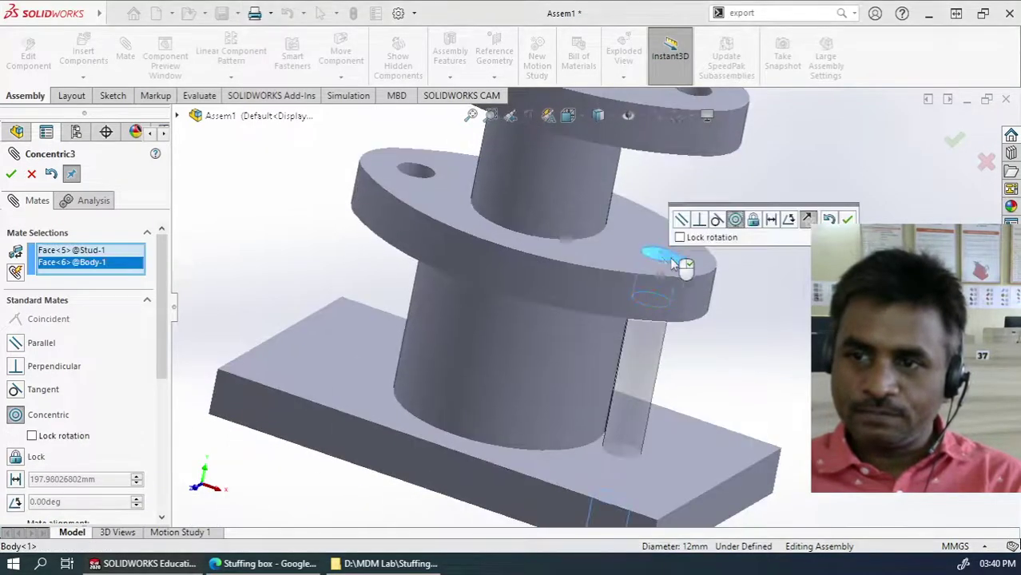
left_click(847, 219)
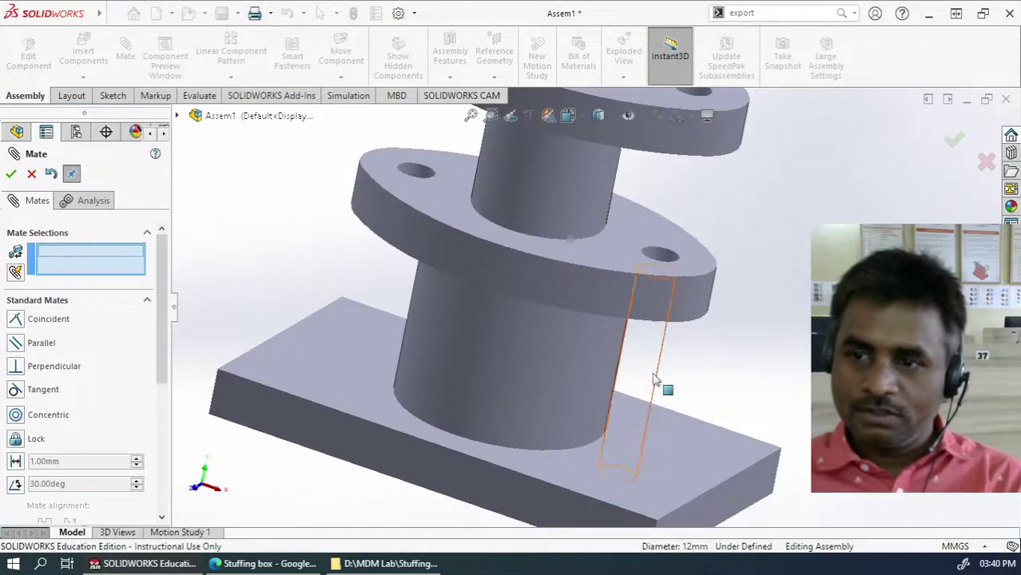
left_click_drag(655, 381, 713, 163)
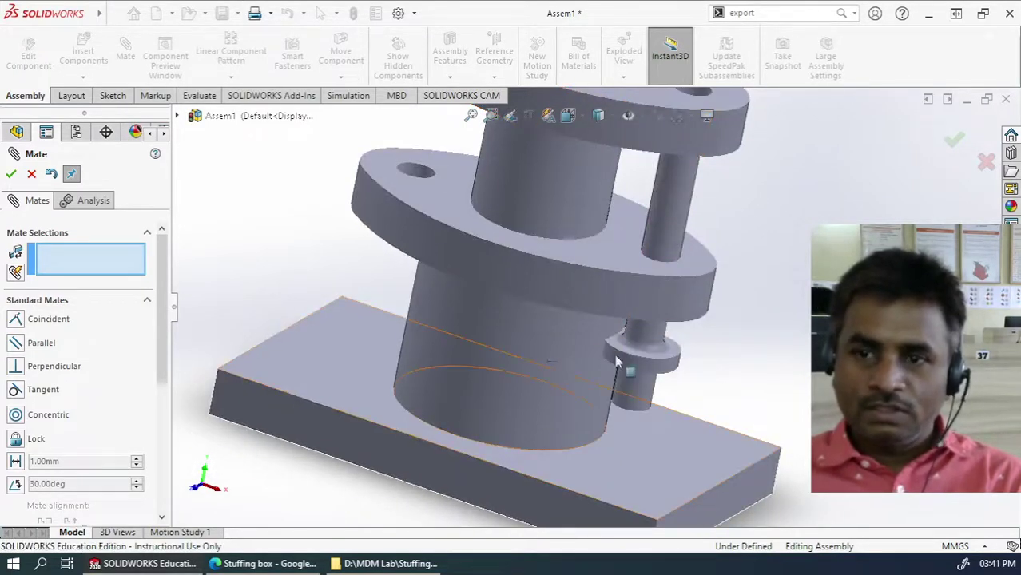
Step: Add a coincident mate between the underside of the Stud's collar and the top face of the Body's flange
middle_click_drag(657, 352, 690, 179)
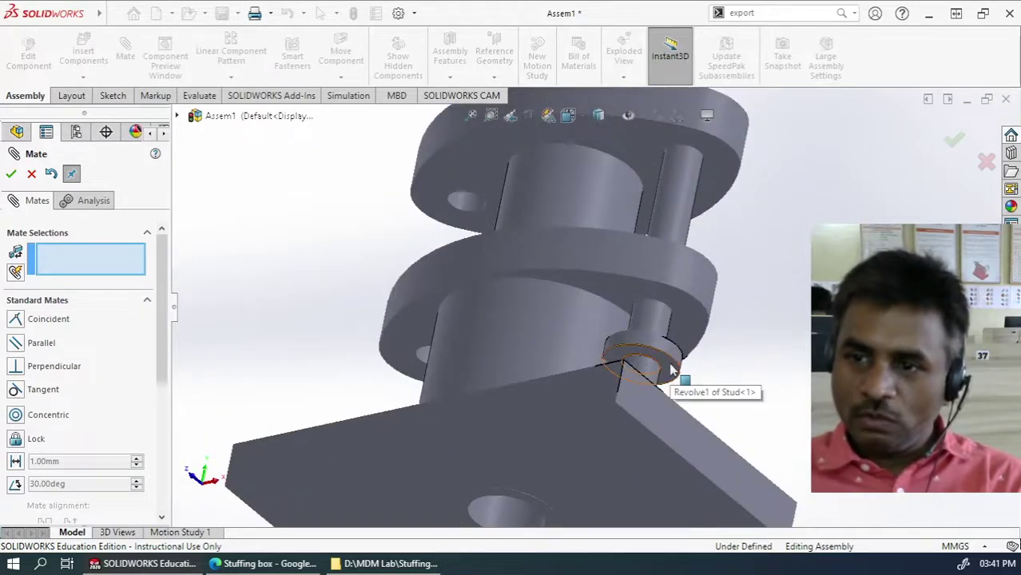
left_click(673, 371)
middle_click_drag(764, 263, 736, 407)
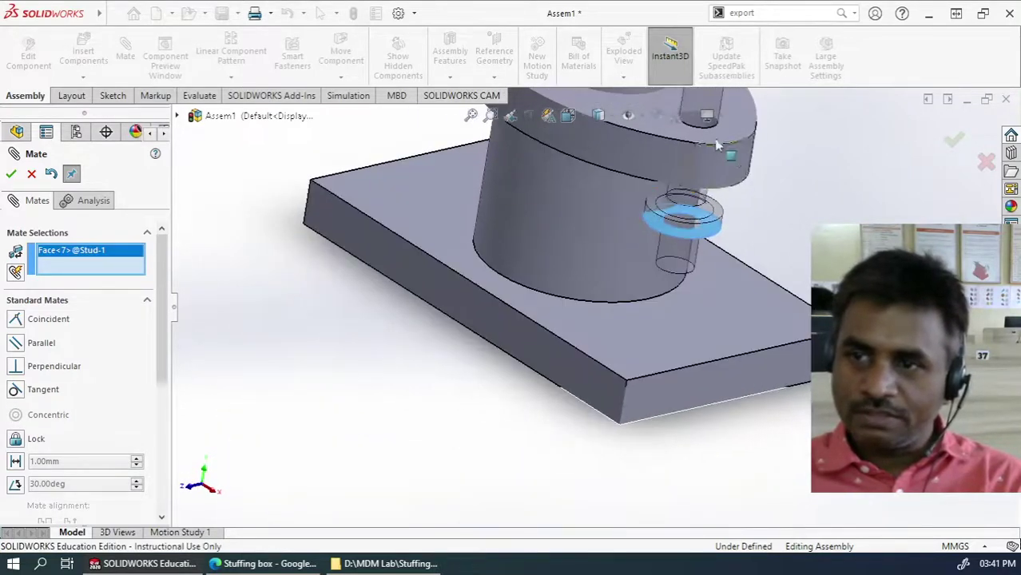
left_click(734, 119)
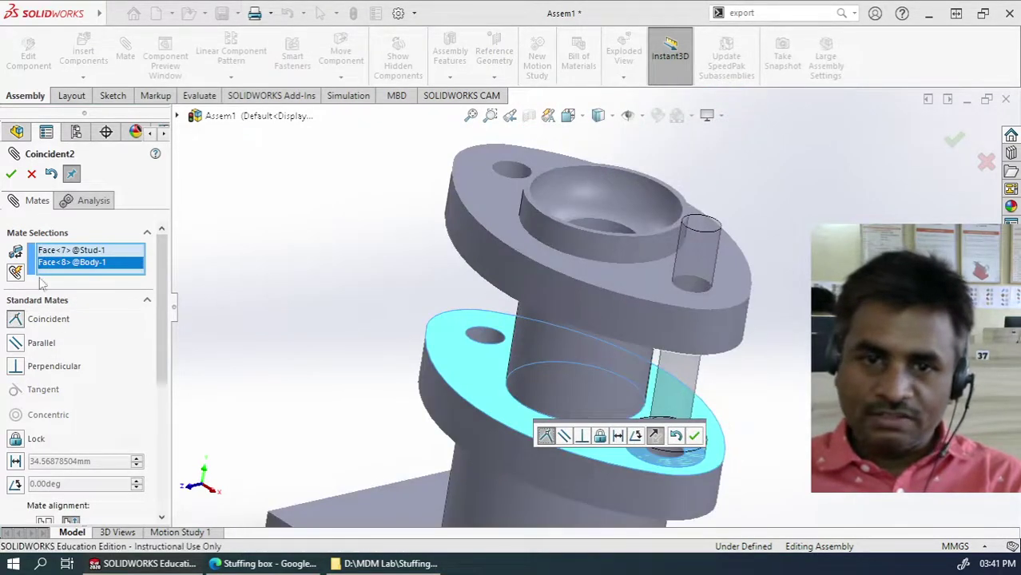
left_click(10, 175)
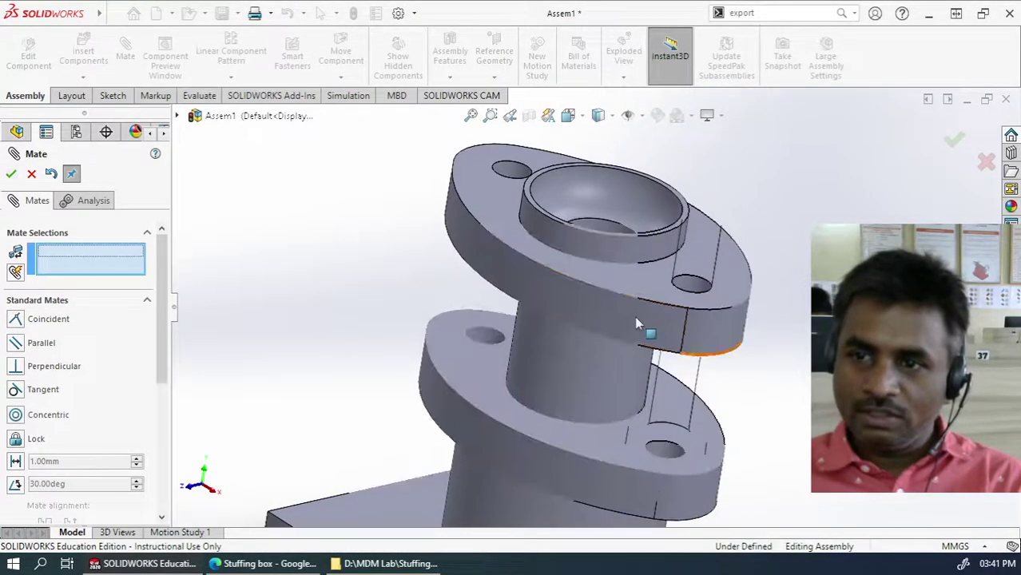
Step: Rotate the Gland about its axis and mate one of its flange holes concentric with the Stud's shank
left_click_drag(624, 344, 707, 294)
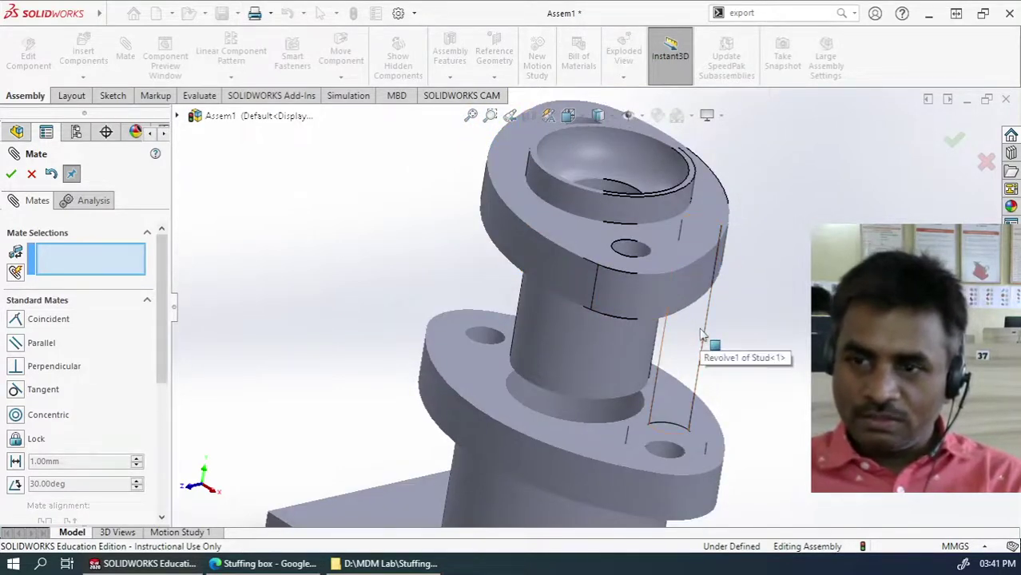
left_click(631, 253)
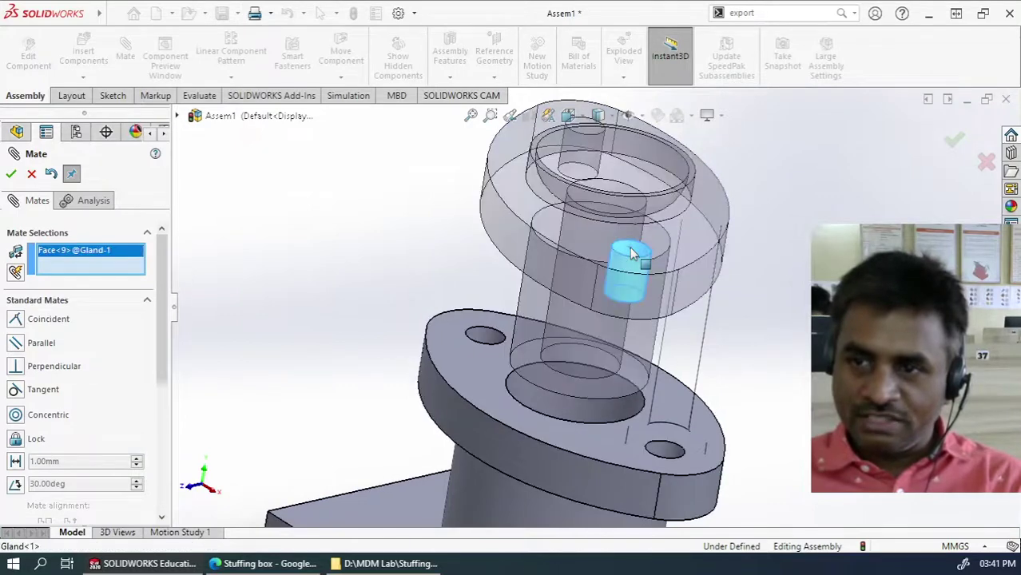
left_click(701, 340)
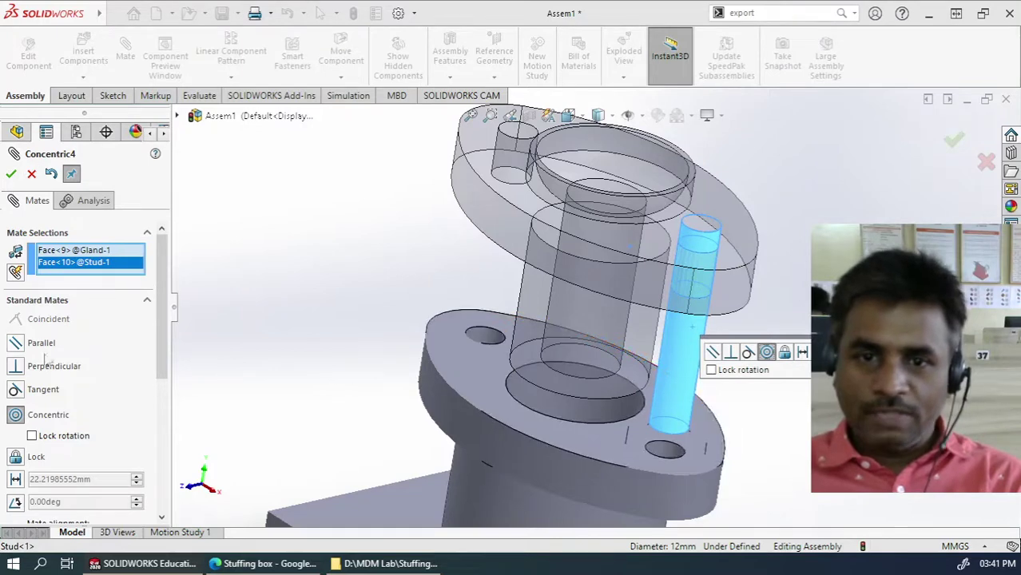
left_click(11, 175)
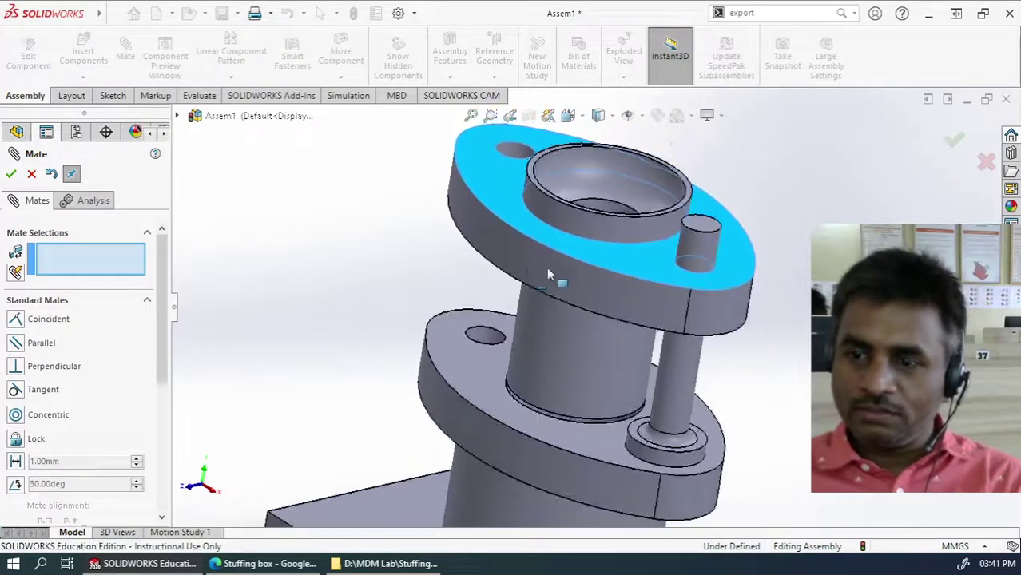
Step: Slide the Gland down along the Stud toward the Body's flange
left_click_drag(548, 269, 742, 355)
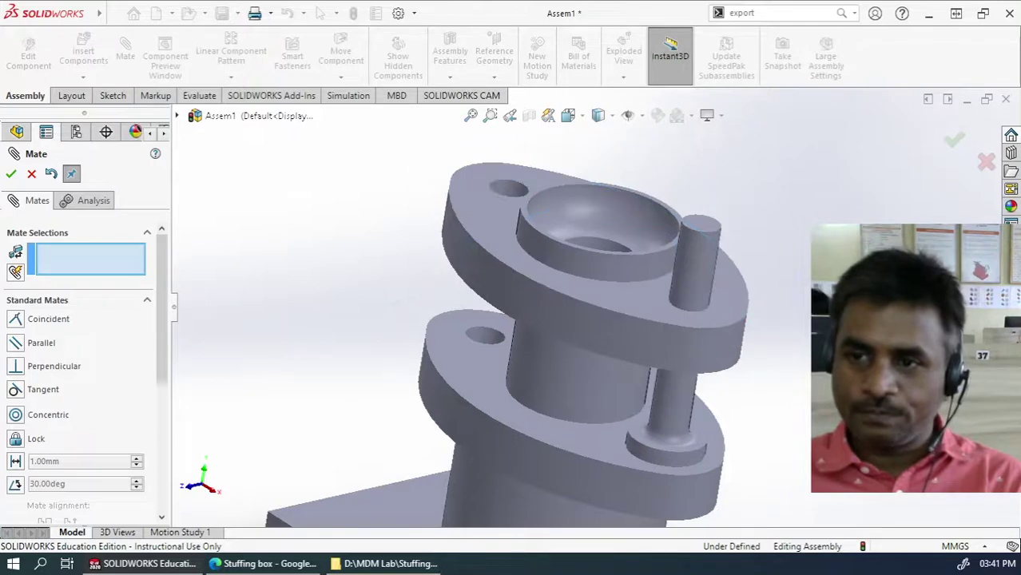
scroll(690, 223, "up", 4)
scroll(787, 475, "down", 5)
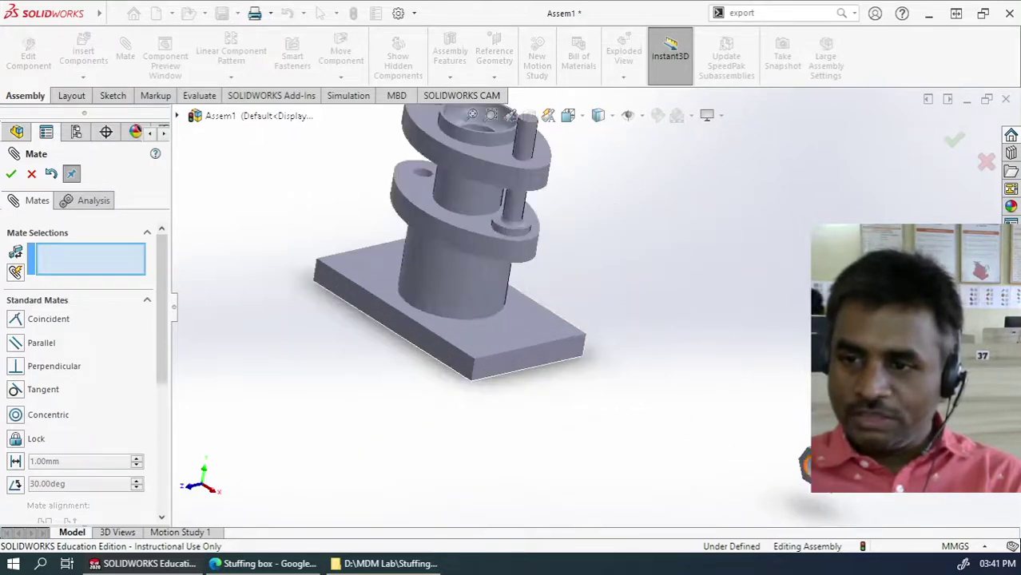
Step: Mate the bore of the Nut M12 concentric with the Stud's shank and close the Mate command
scroll(773, 454, "down", 3)
left_click(723, 399)
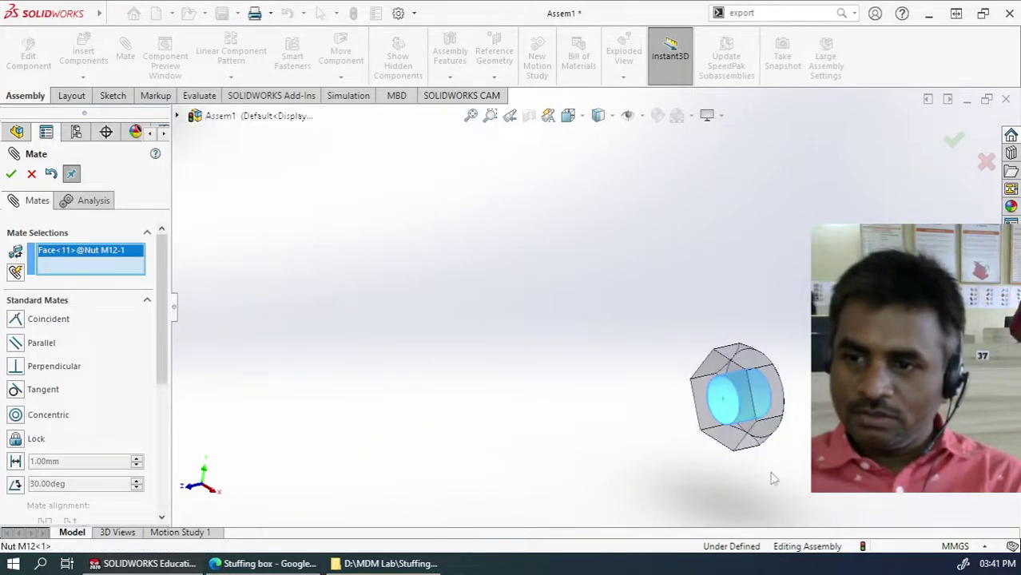
scroll(719, 463, "up", 5)
scroll(545, 163, "down", 5)
scroll(493, 185, "down", 4)
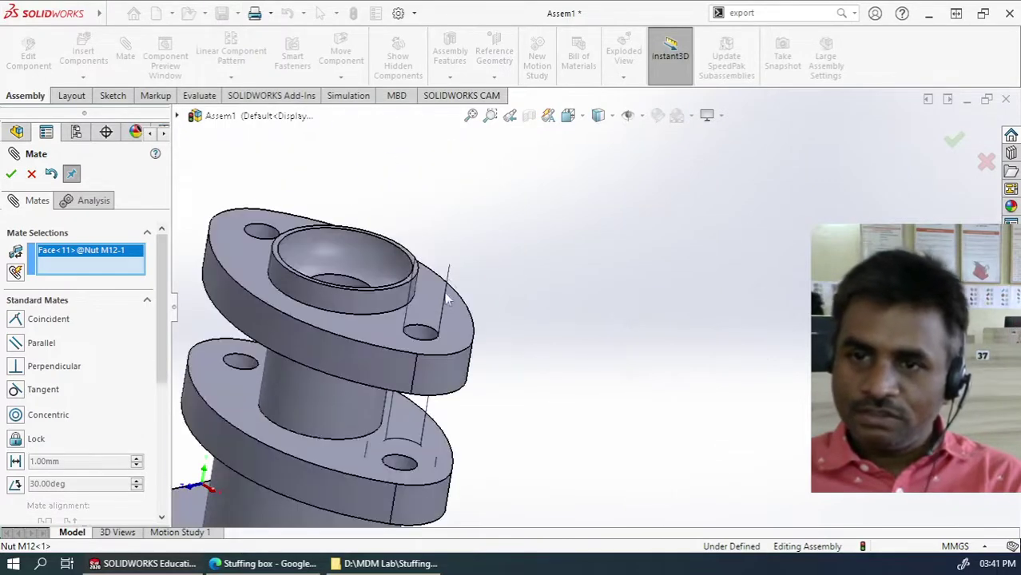
left_click(435, 309)
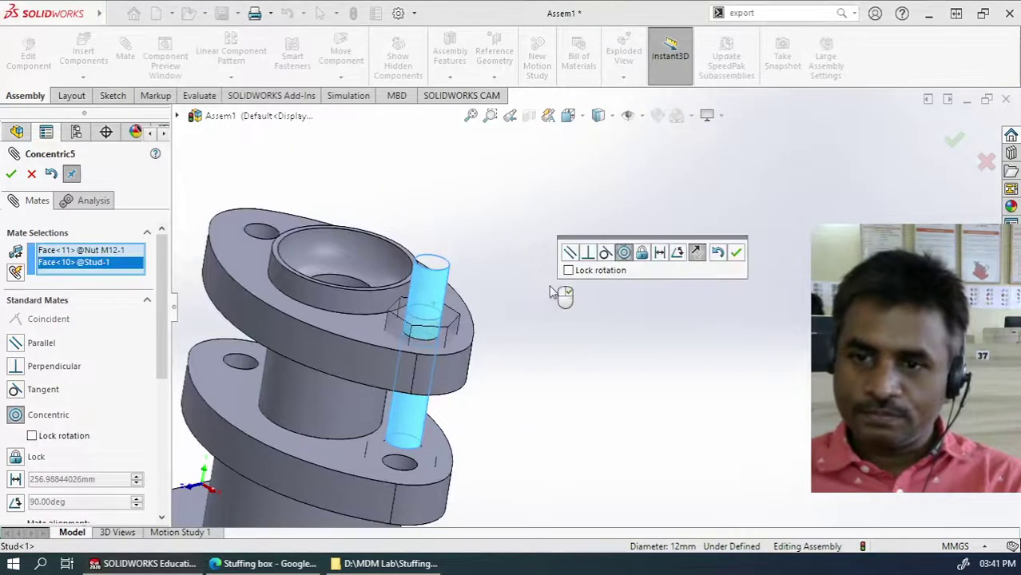
middle_click_drag(425, 321, 438, 313)
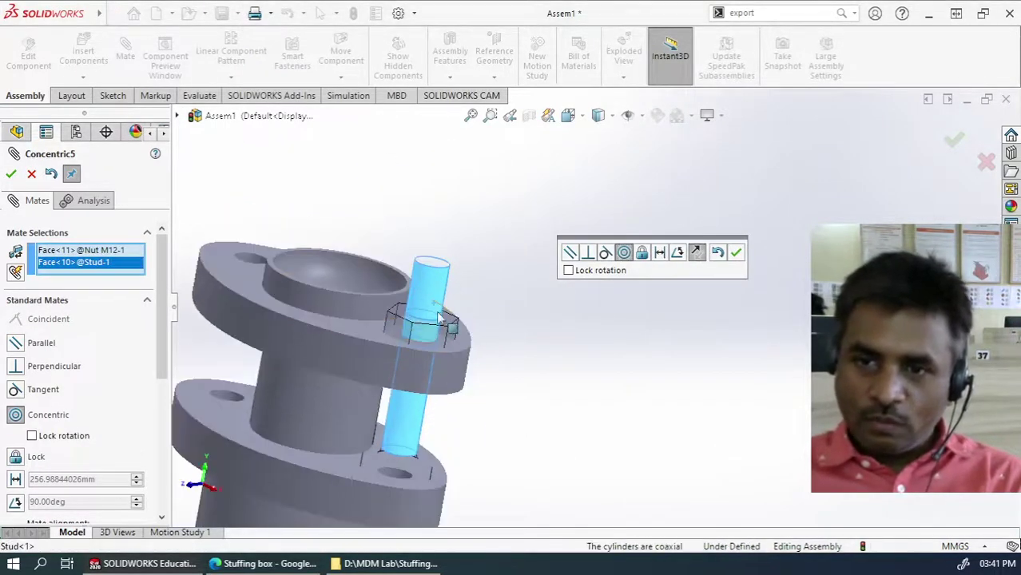
left_click(11, 175)
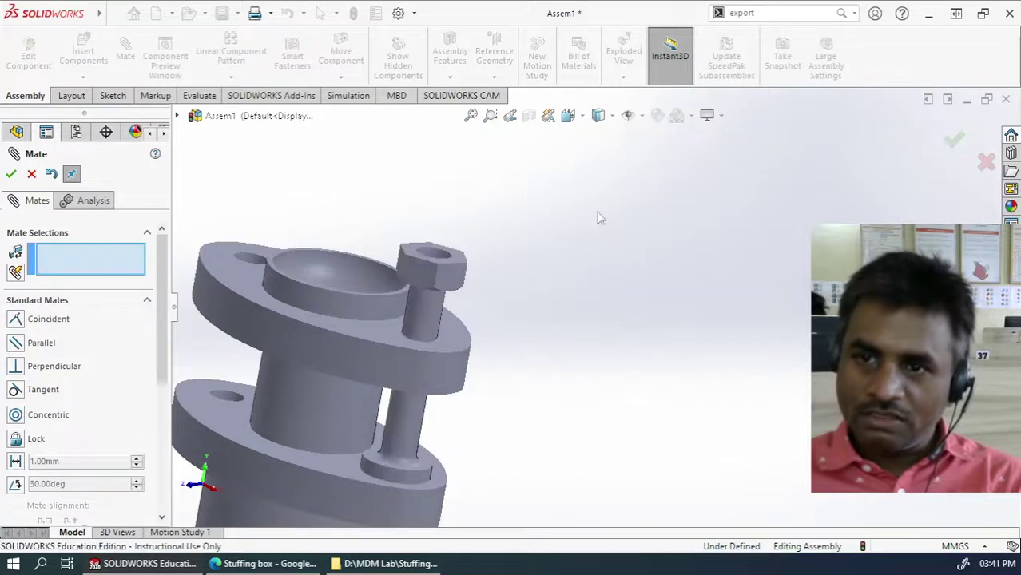
scroll(443, 281, "up", 4)
scroll(515, 286, "down", 9)
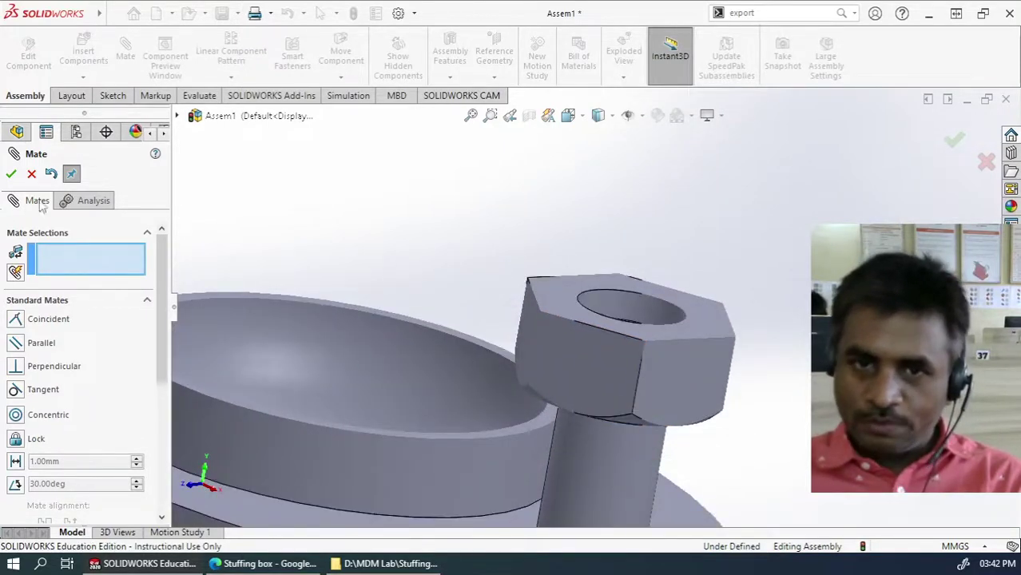
left_click(32, 175)
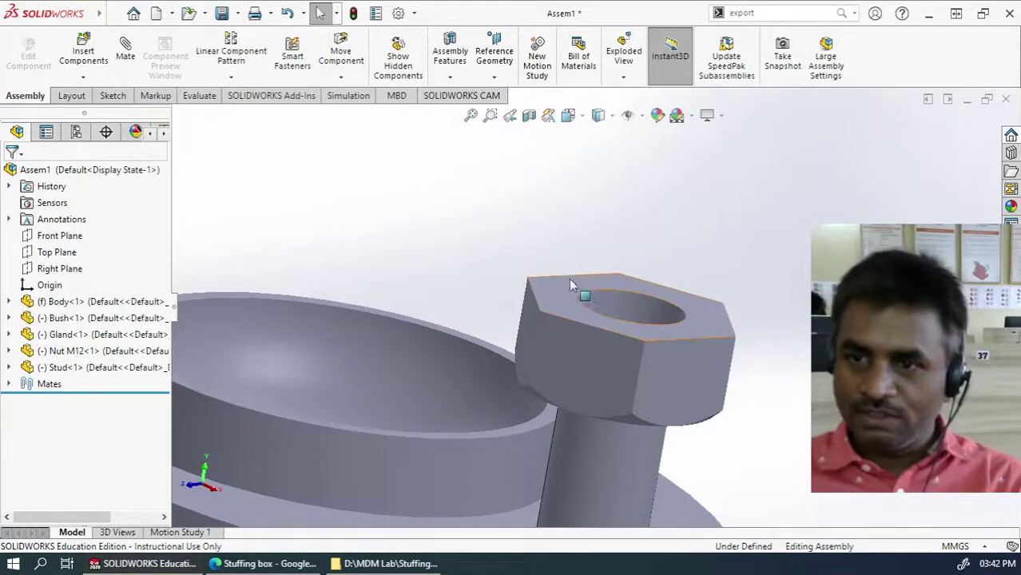
Step: Edit the concentric mate between the Nut M12 and the Stud, flipping the nut by setting the mate alignment to Aligned
scroll(620, 204, "up", 5)
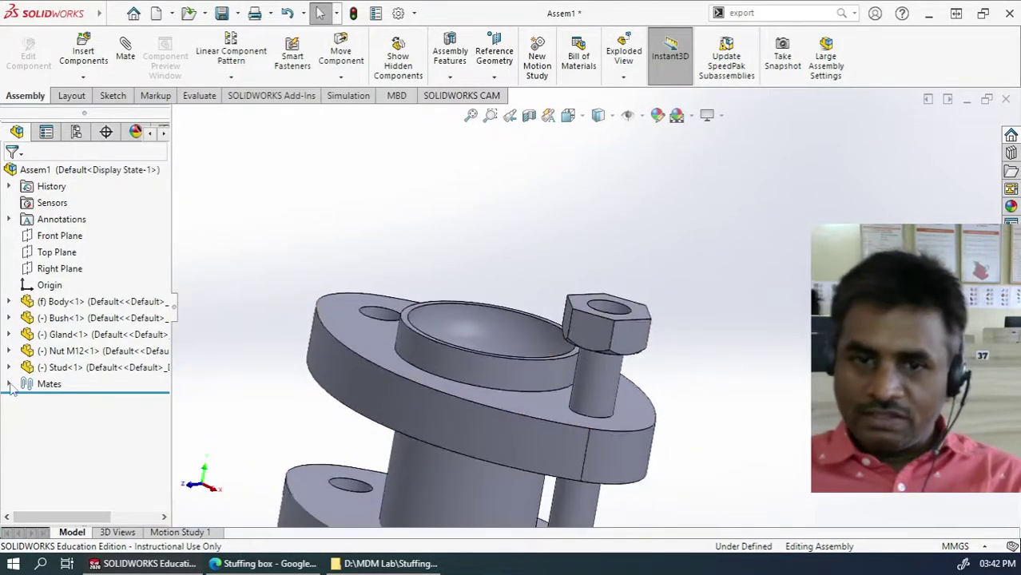
left_click(9, 384)
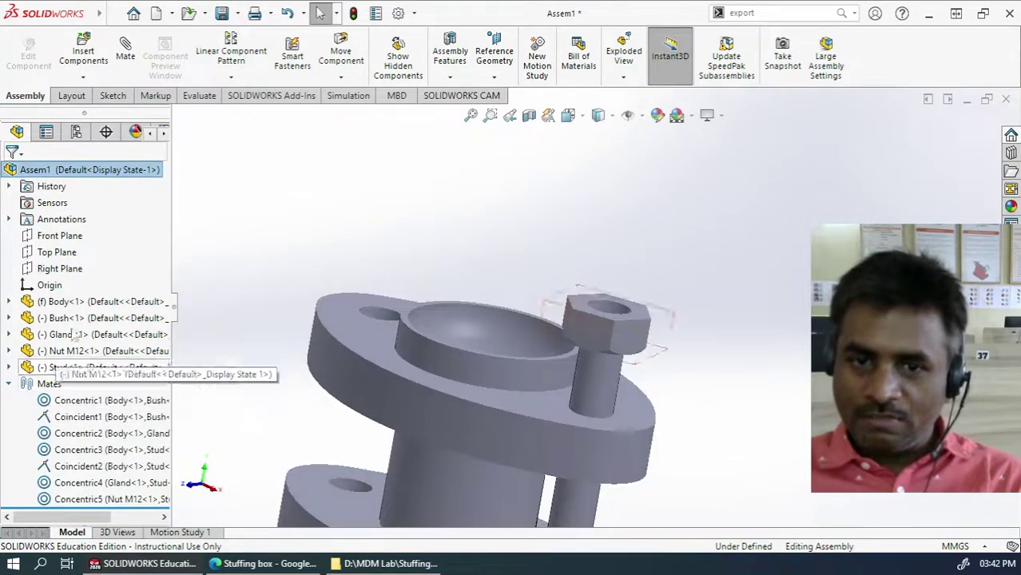
left_click(89, 501)
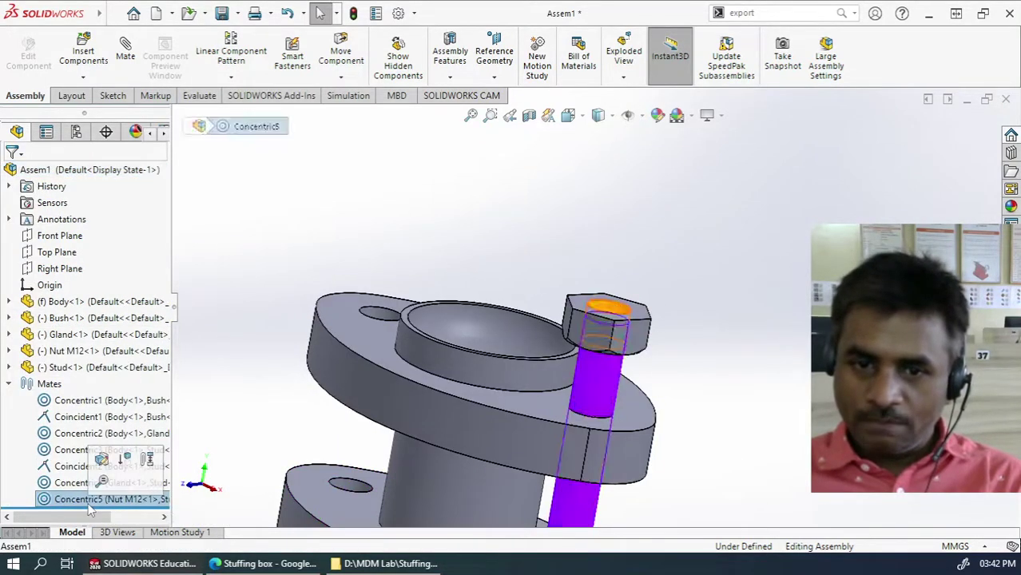
left_click(103, 460)
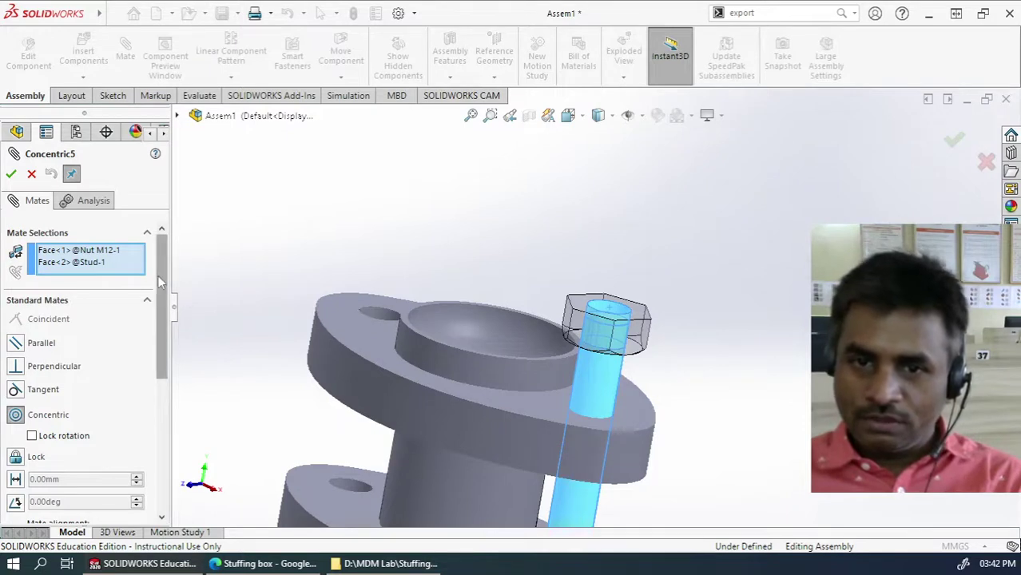
scroll(162, 285, "down", 5)
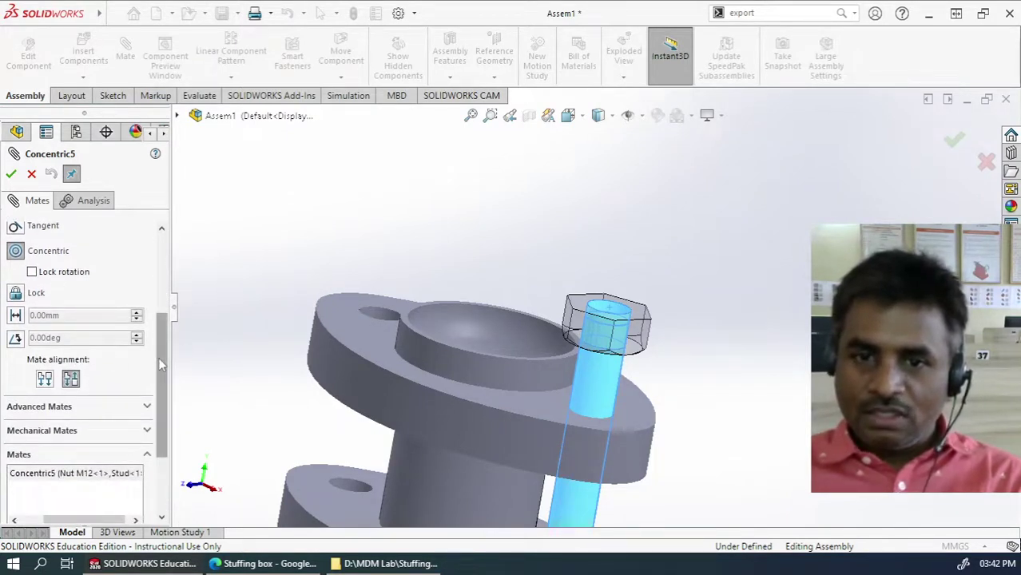
scroll(158, 357, "up", 5)
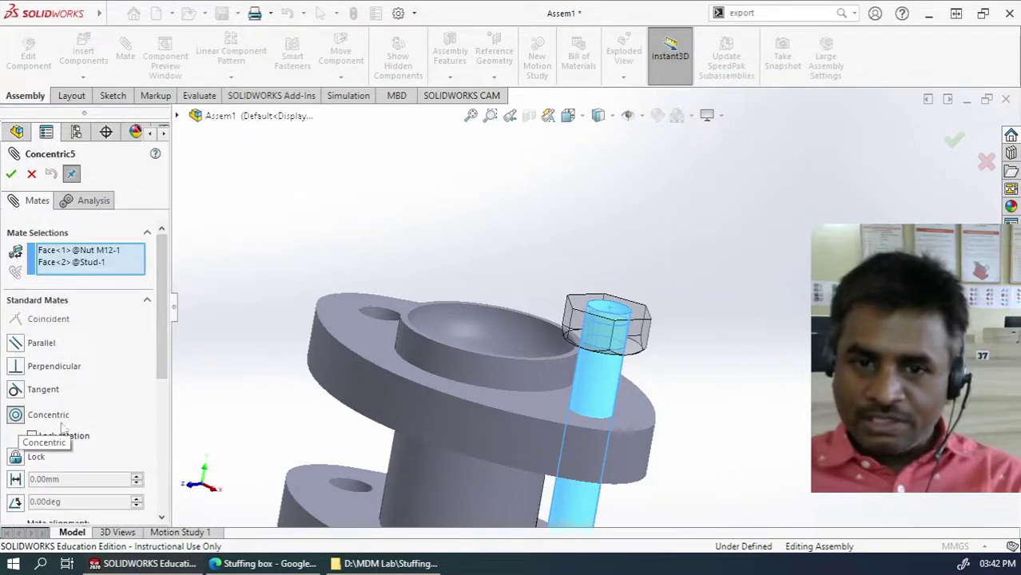
left_click(80, 262)
left_click_drag(162, 278, 162, 355)
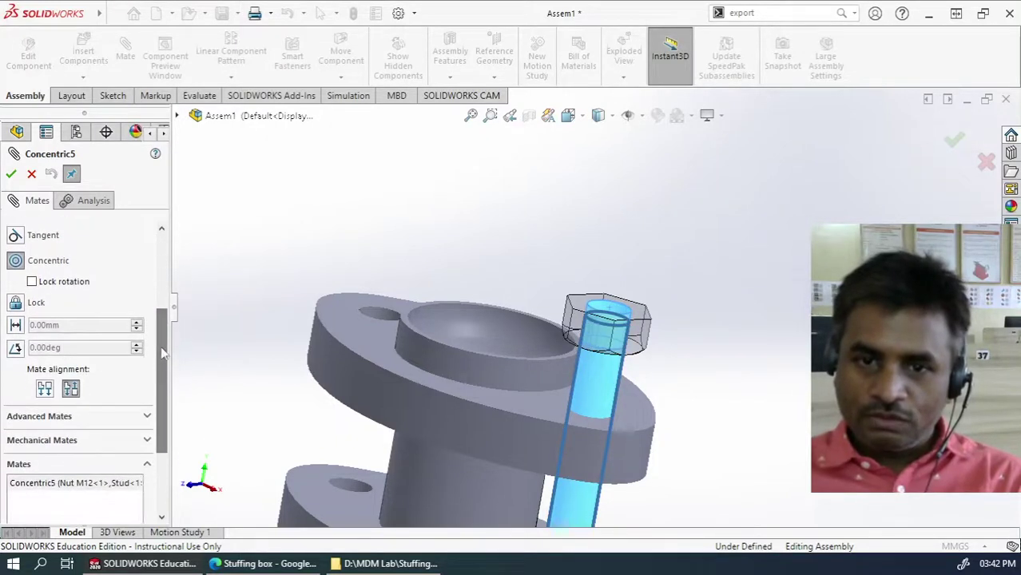
left_click(70, 390)
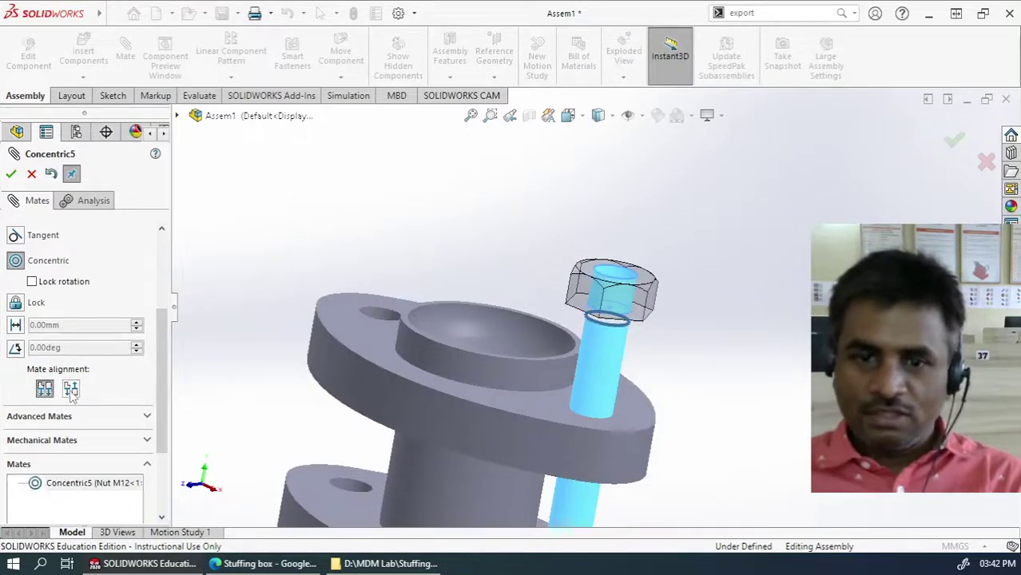
left_click(44, 390)
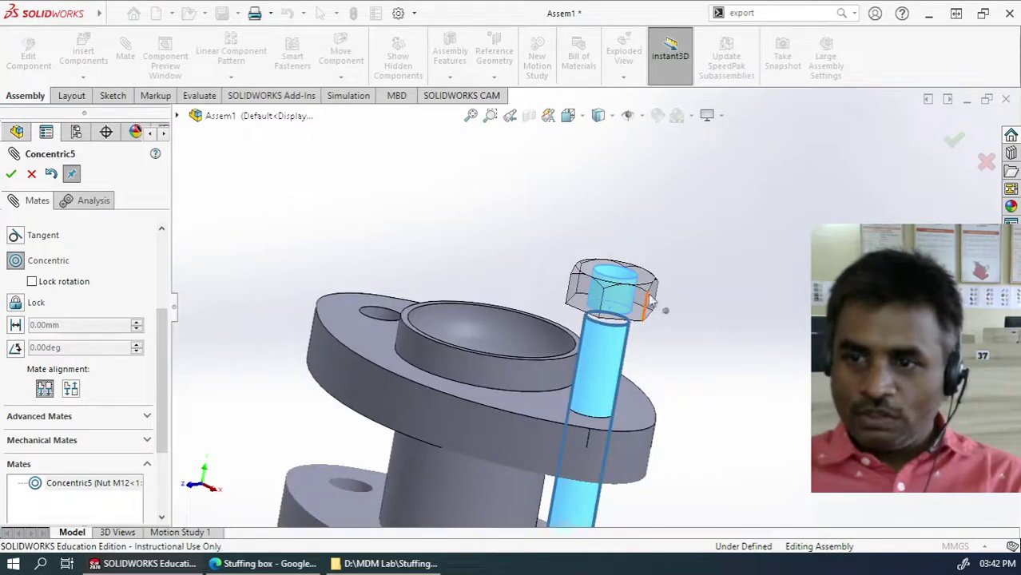
left_click(71, 389)
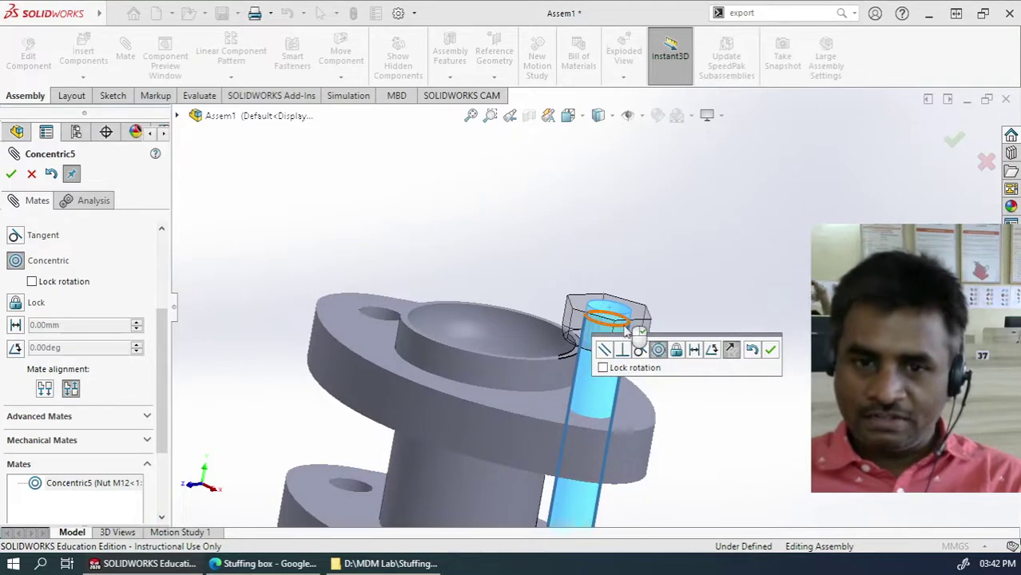
left_click(44, 389)
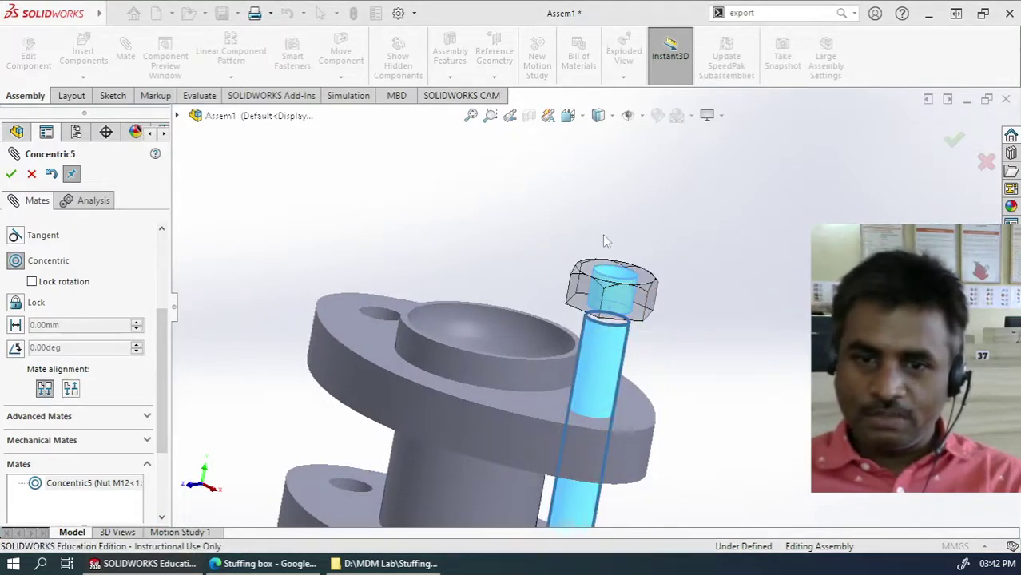
left_click(10, 175)
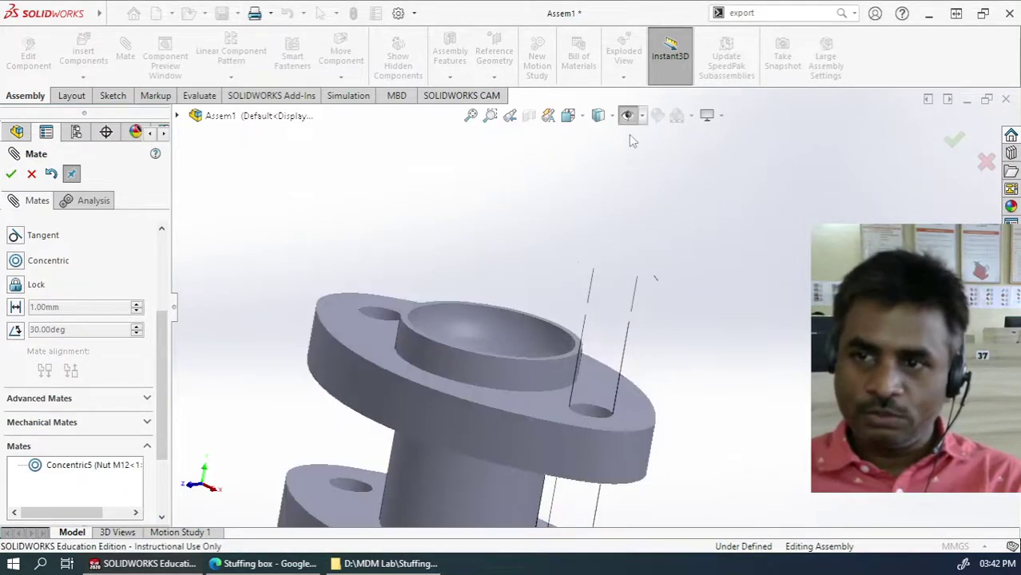
left_click(10, 175)
Step: Add a coincident mate between the underside of the Nut M12 and the top face of the Gland's flange
scroll(521, 279, "up", 5)
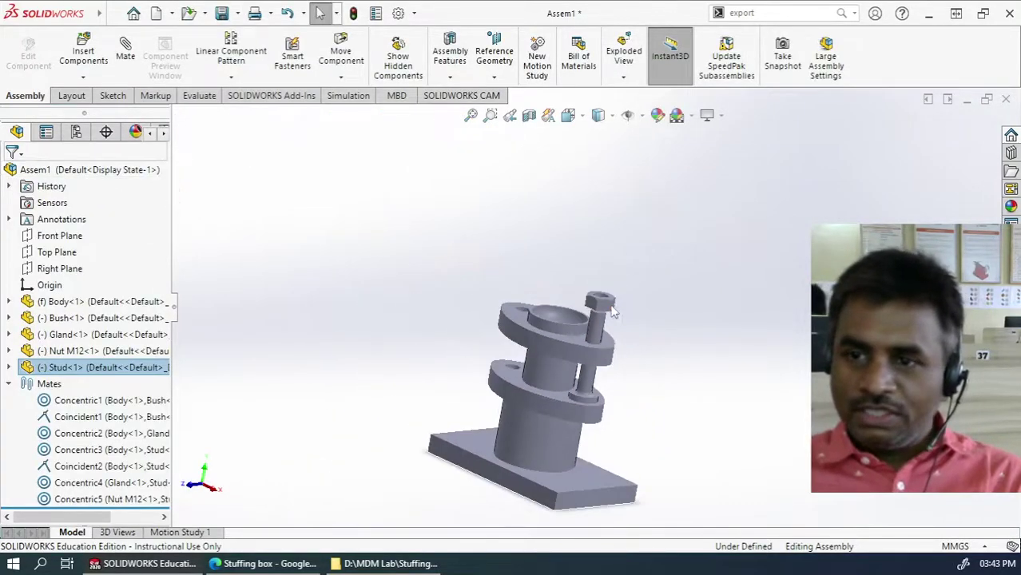
scroll(605, 310, "down", 3)
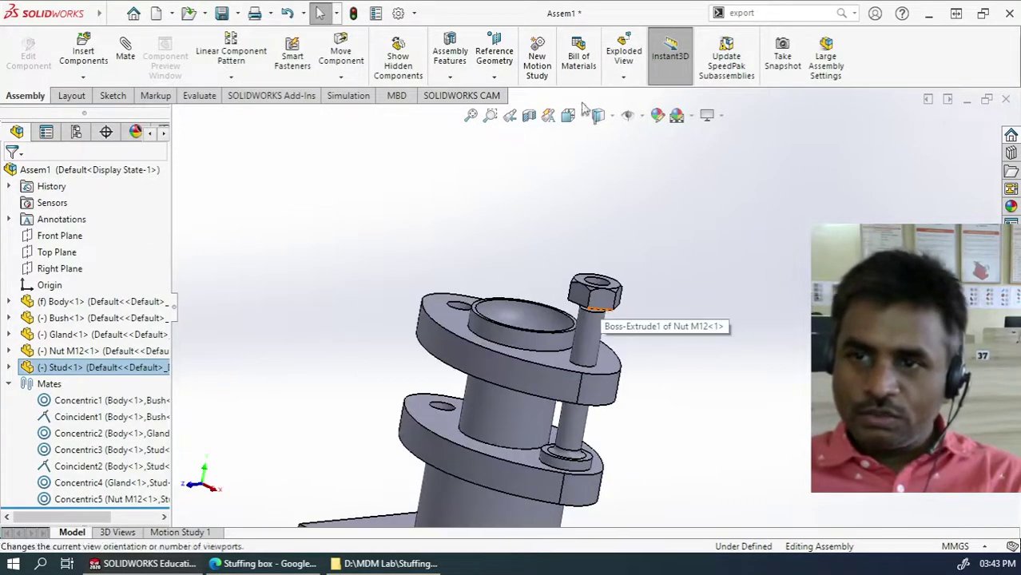
left_click(129, 61)
scroll(608, 244, "down", 5)
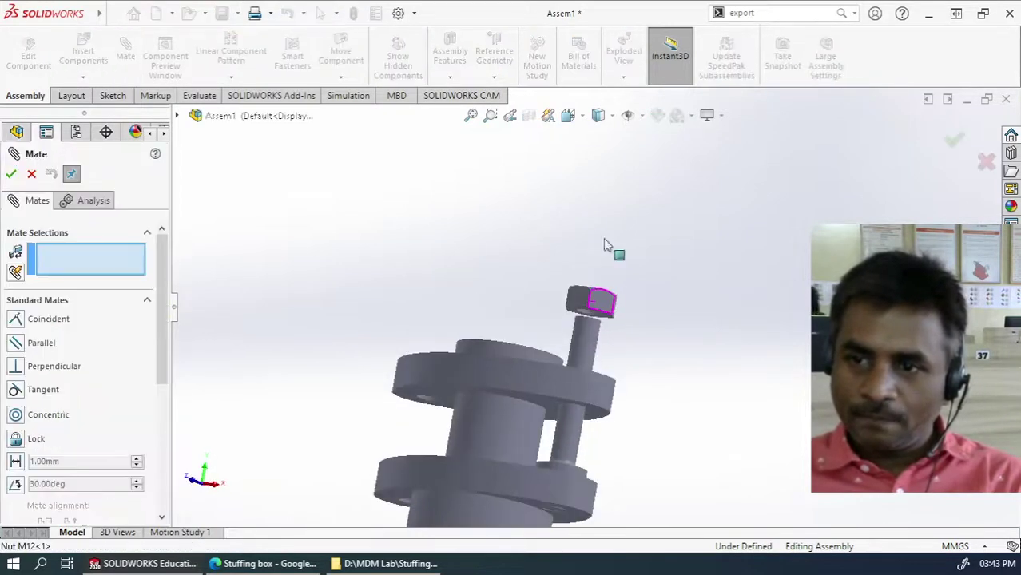
left_click(618, 325)
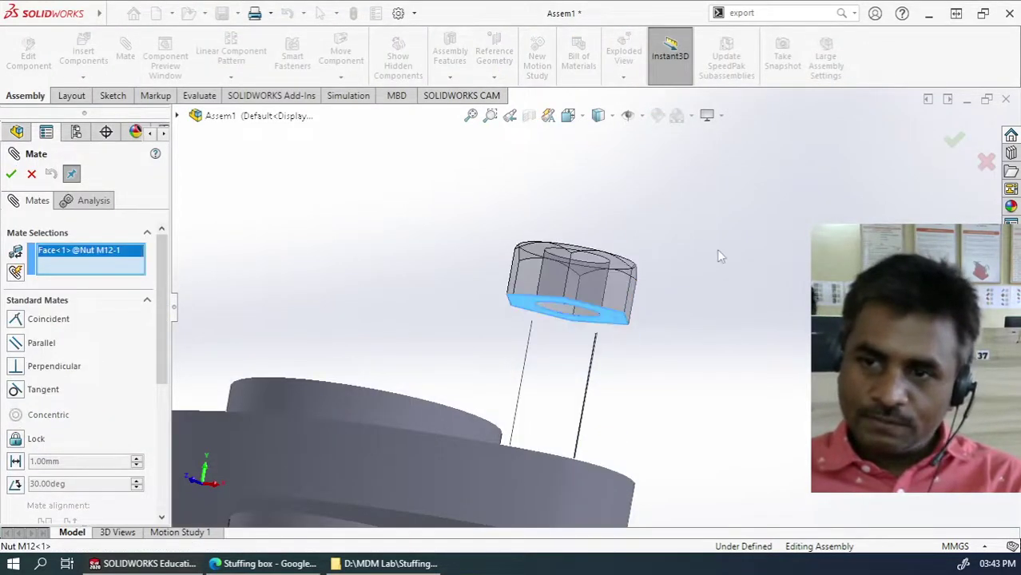
middle_click_drag(718, 251, 620, 415)
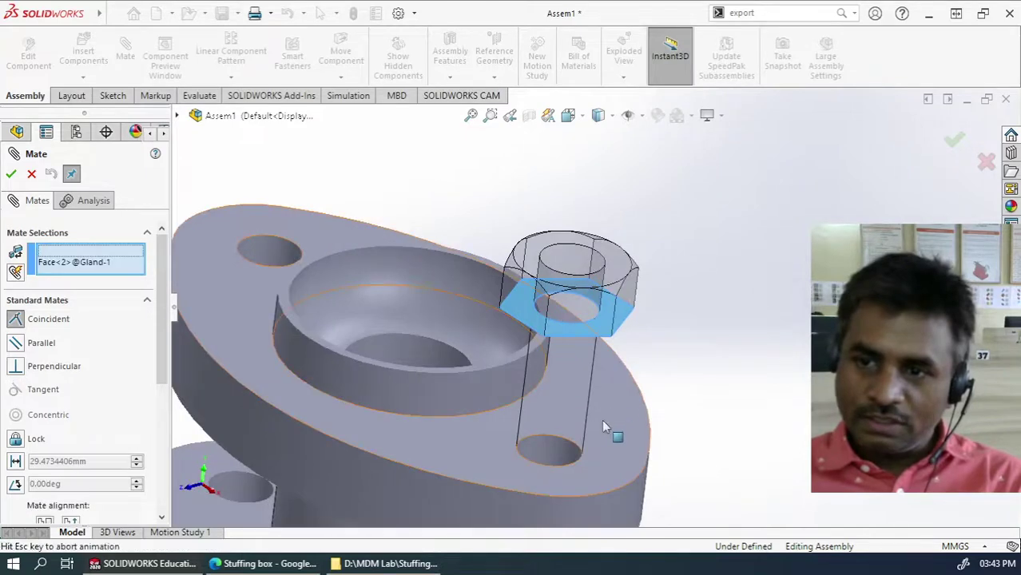
left_click(603, 428)
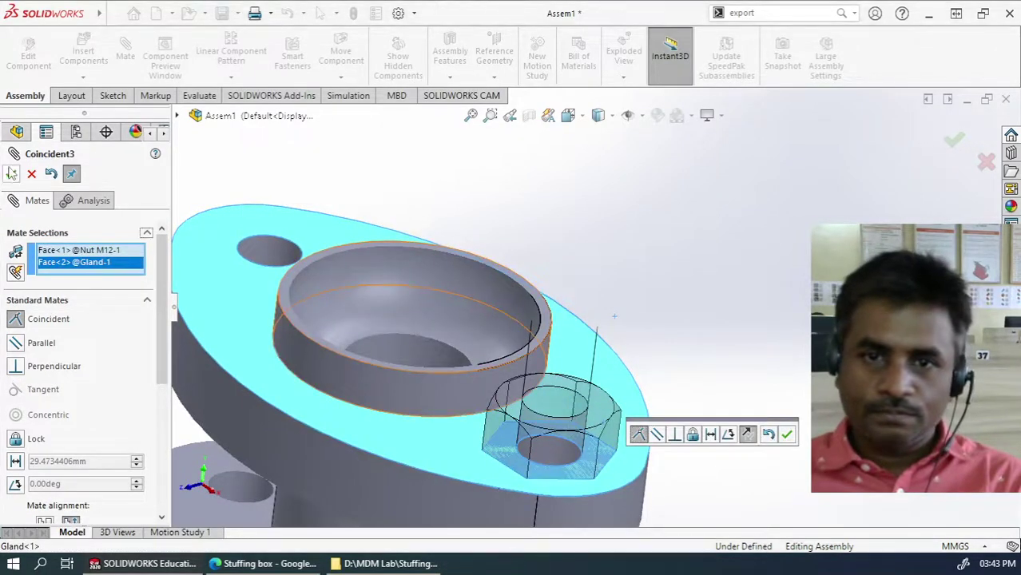
left_click(11, 174)
scroll(615, 274, "up", 5)
middle_click_drag(667, 381, 686, 394)
left_click(955, 142)
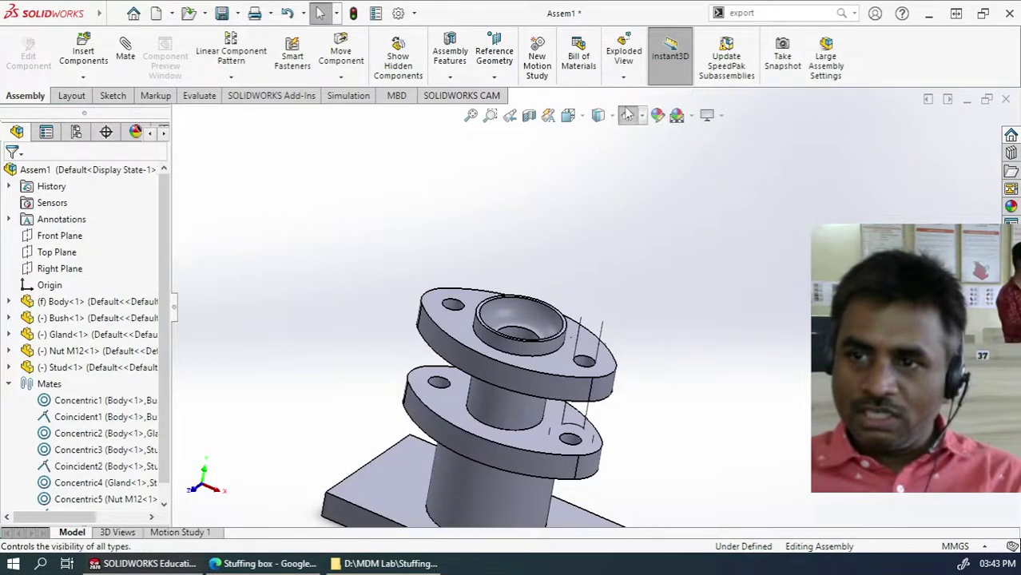
Step: Slide the Gland slightly up along the Stud together with the seated Nut M12
middle_click_drag(673, 219, 673, 220)
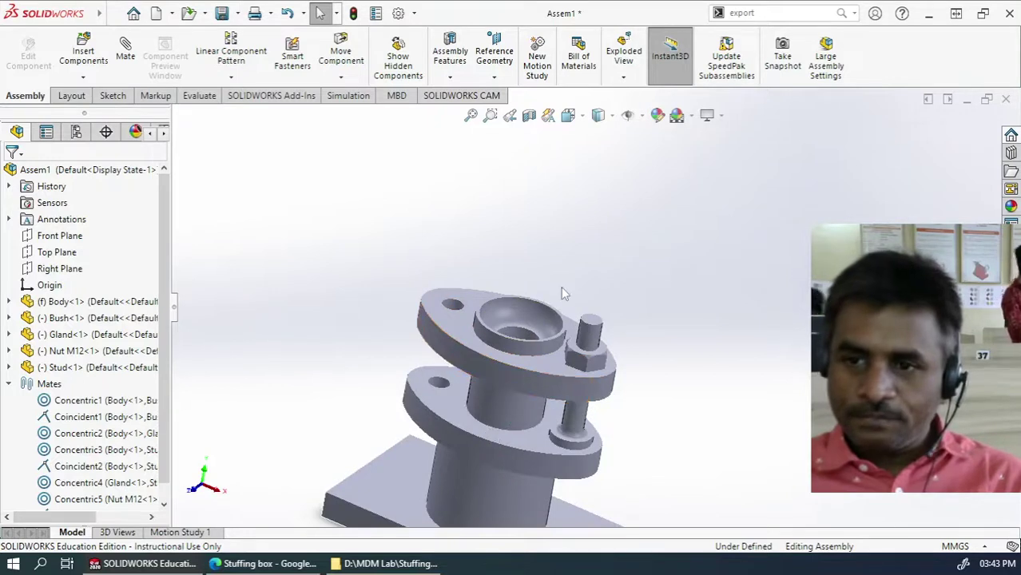
left_click_drag(519, 363, 584, 353)
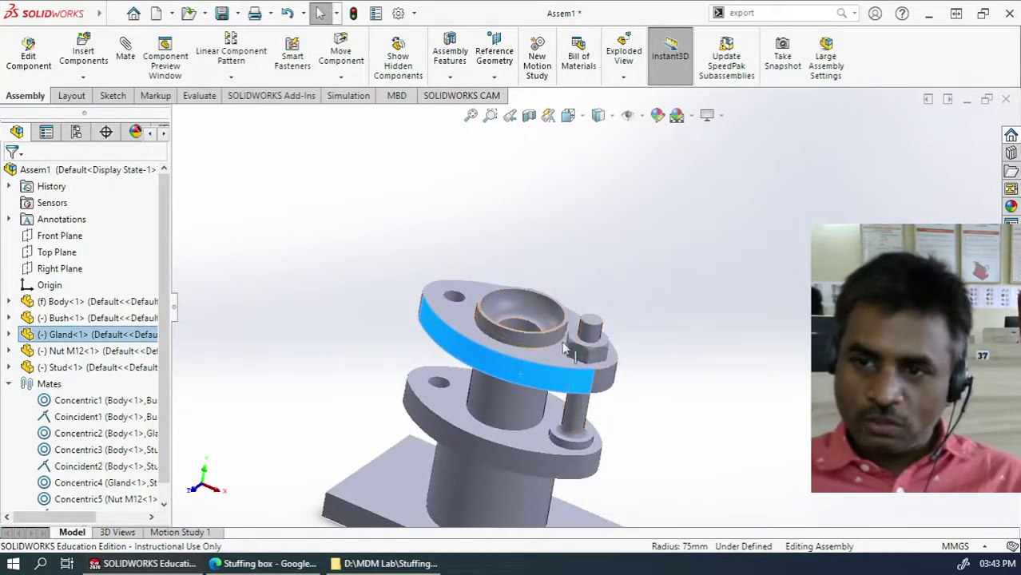
left_click(687, 335)
scroll(606, 214, "up", 4)
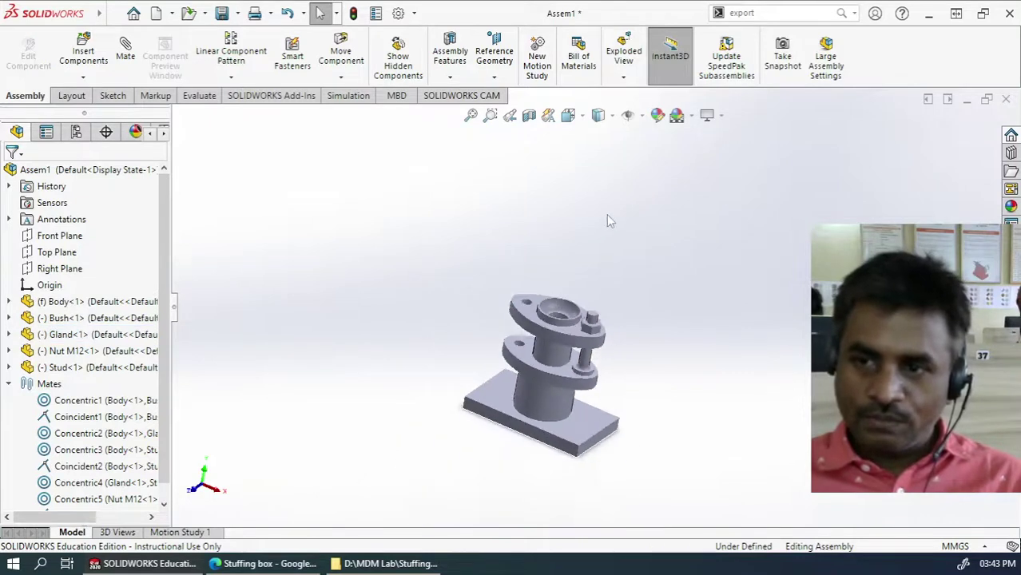
scroll(554, 389, "down", 4)
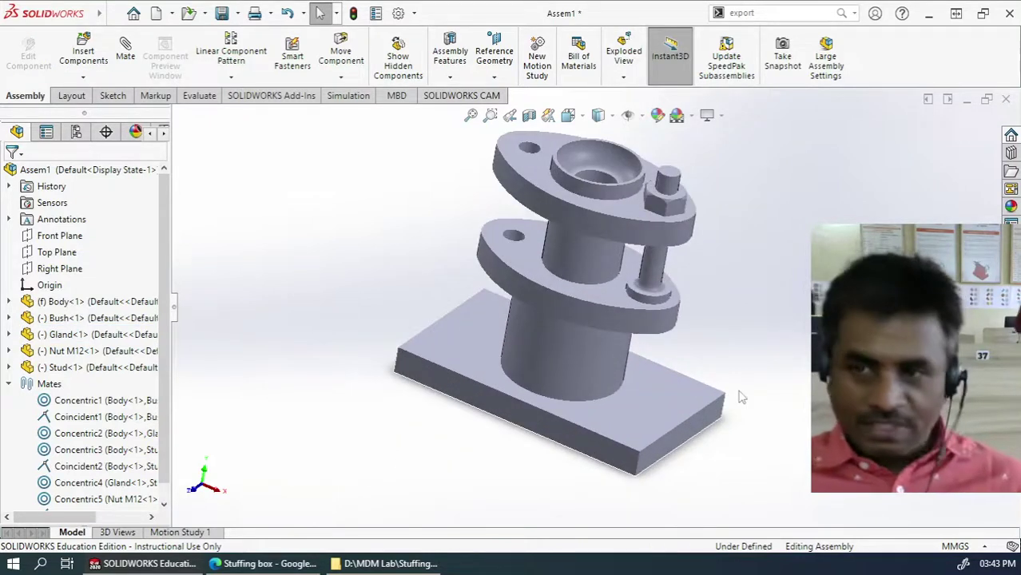
Step: Create second instances of the Stud and the Nut M12 in the empty space beside the Gland's unused flange hole
scroll(730, 407, "up", 2)
scroll(675, 194, "down", 2)
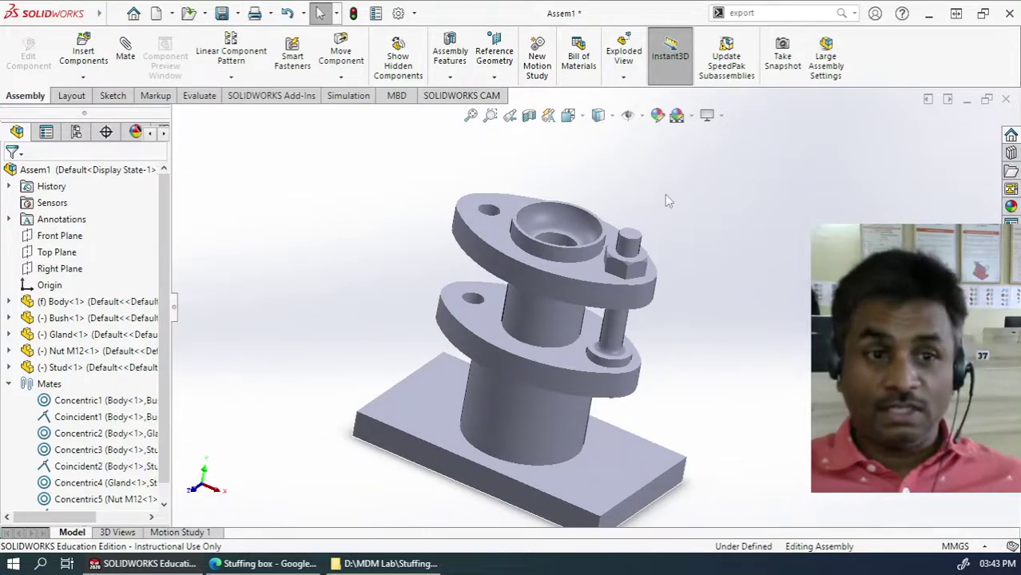
left_click(613, 332)
left_click_drag(455, 273, 382, 241, "ctrl")
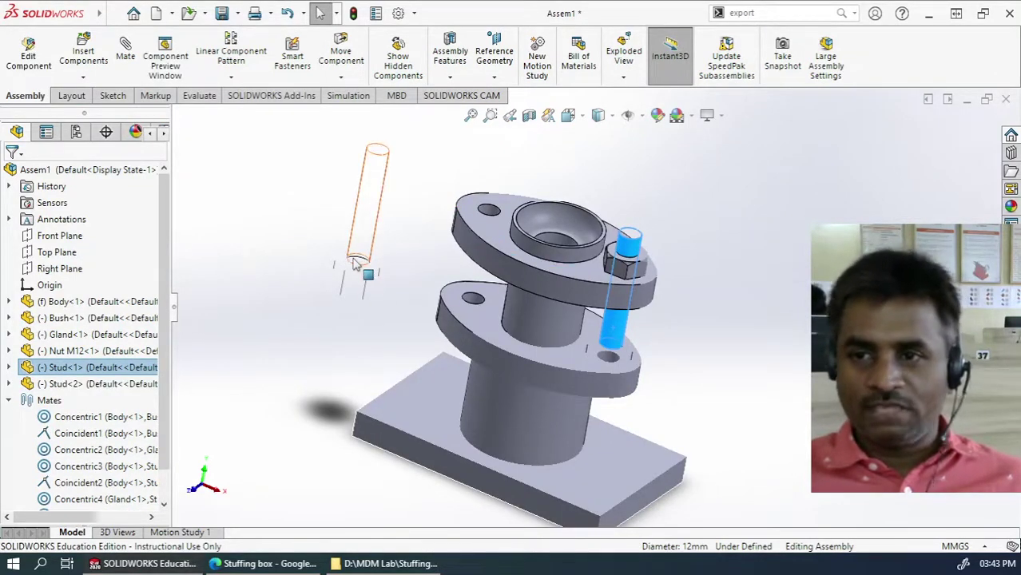
left_click(711, 181)
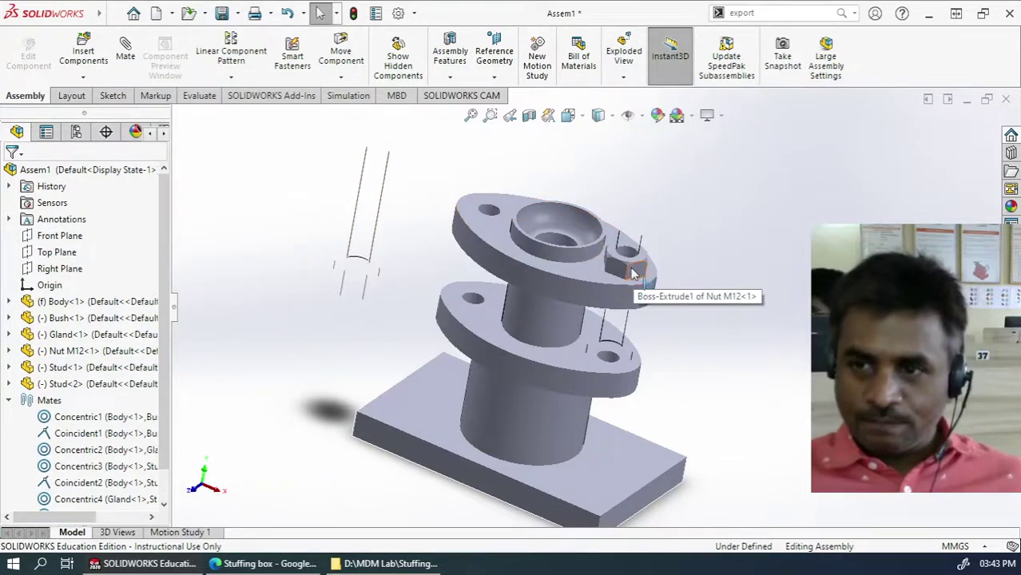
left_click_drag(631, 274, 431, 183)
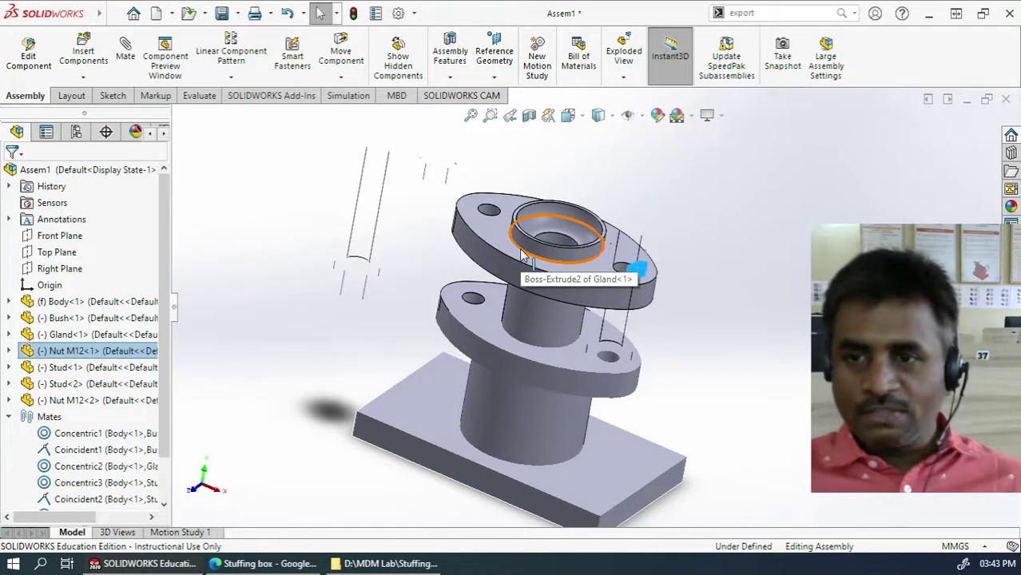
left_click_drag(523, 256, 523, 256, "alt")
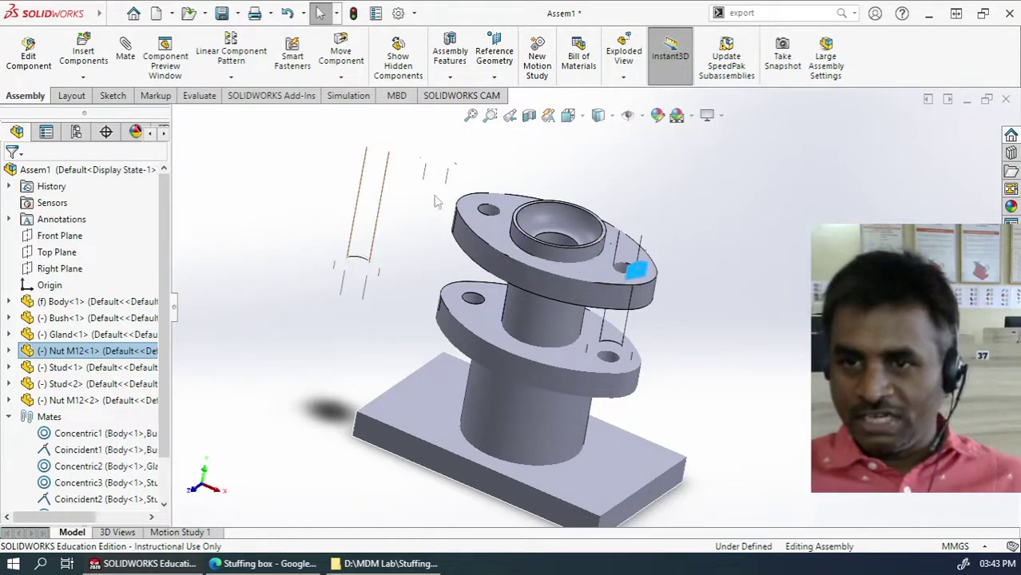
left_click(628, 119)
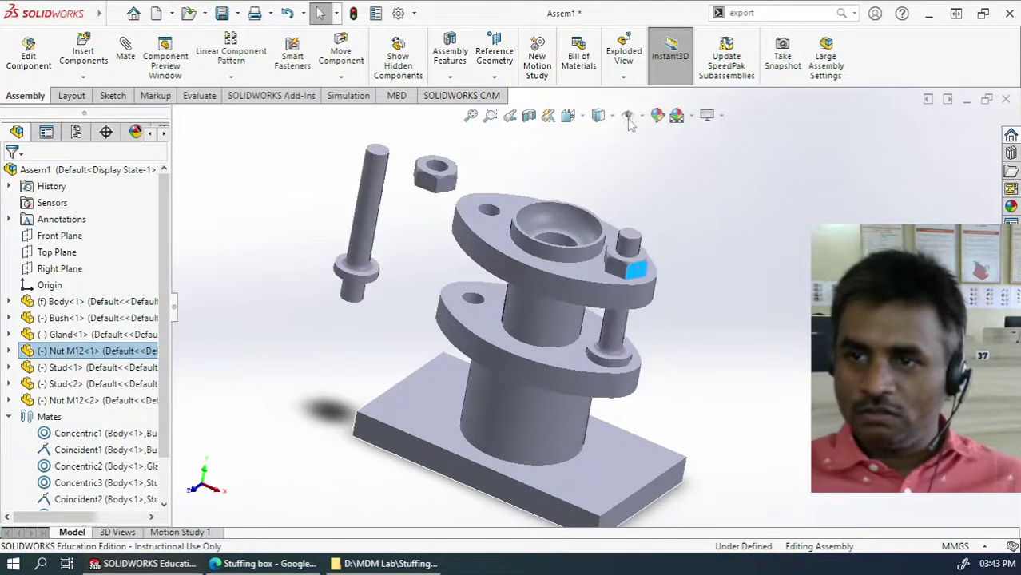
left_click(630, 116)
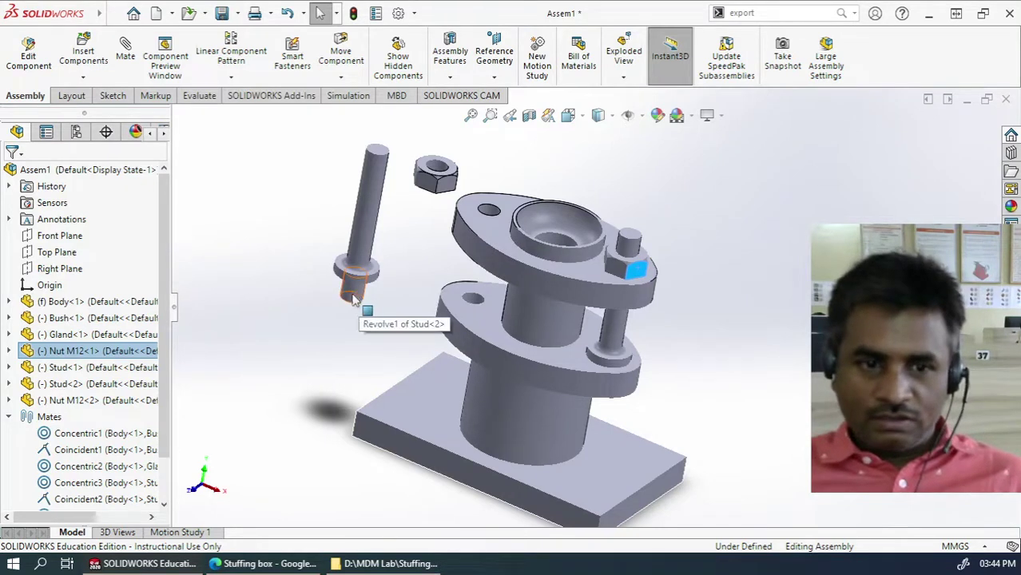
left_click(128, 57)
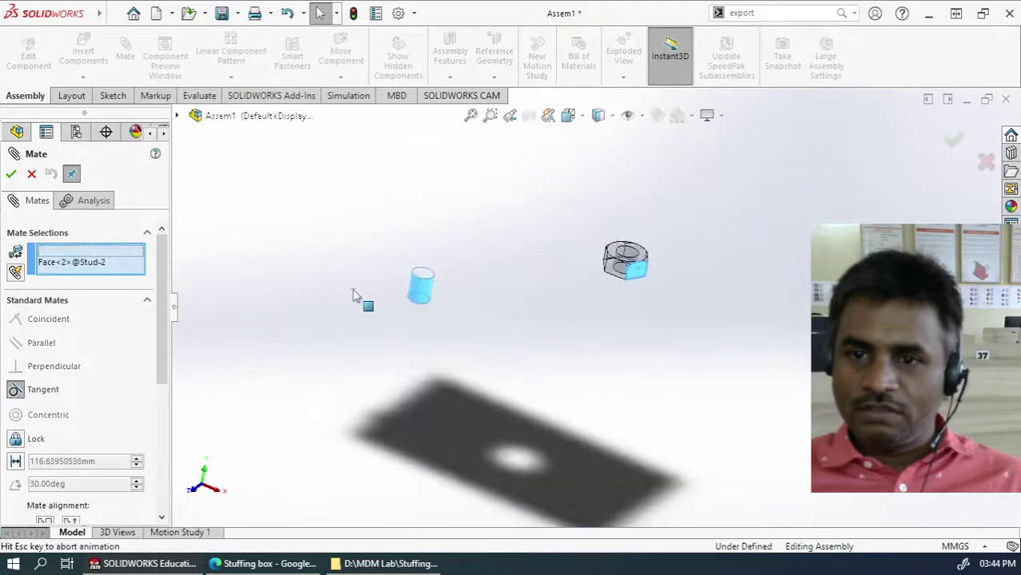
left_click(355, 294)
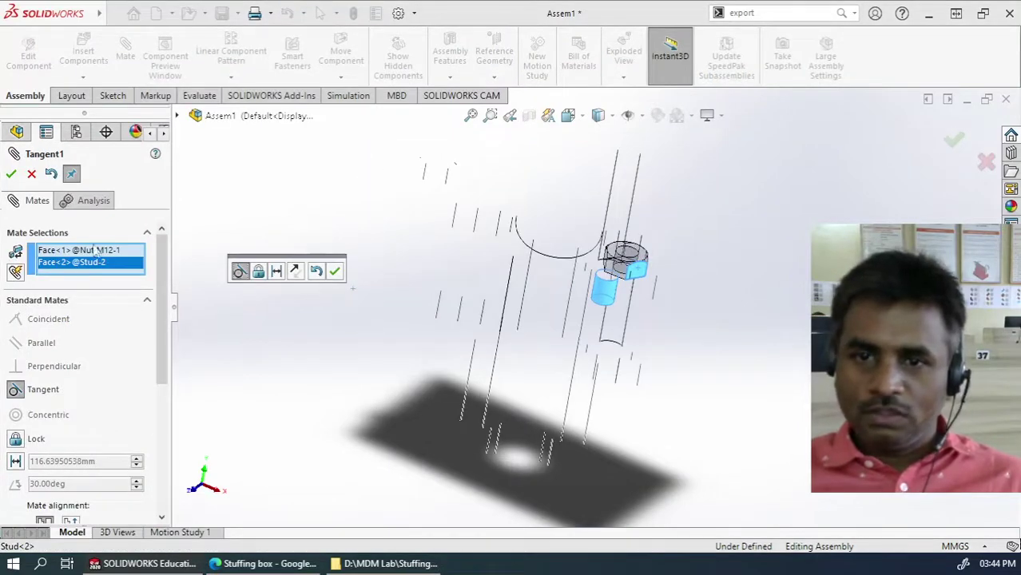
left_click(31, 174)
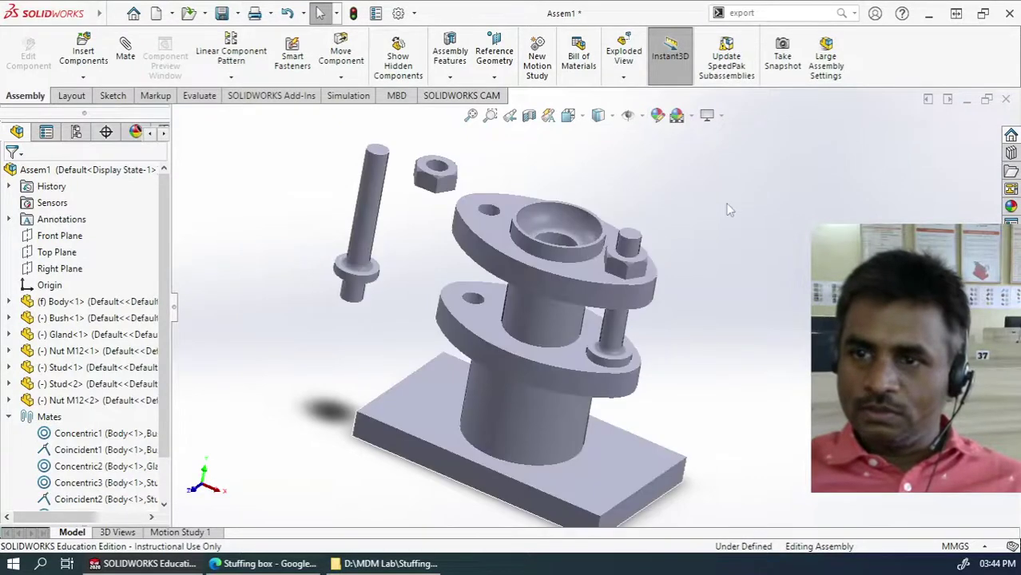
Step: Add a concentric mate between the second Stud's lower shank and the Body flange's unused hole, sliding the Stud up slightly
left_click(125, 49)
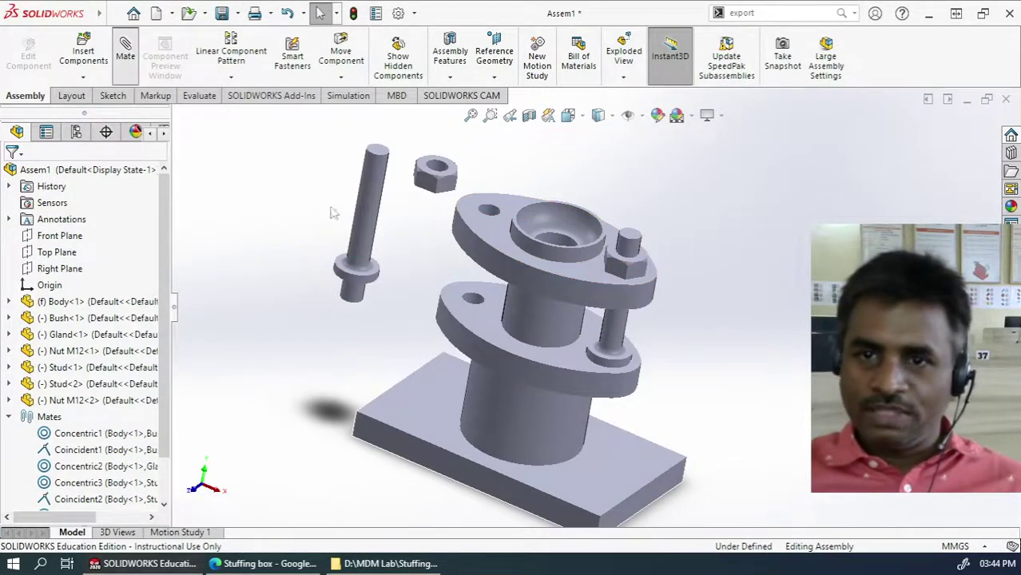
left_click(360, 298)
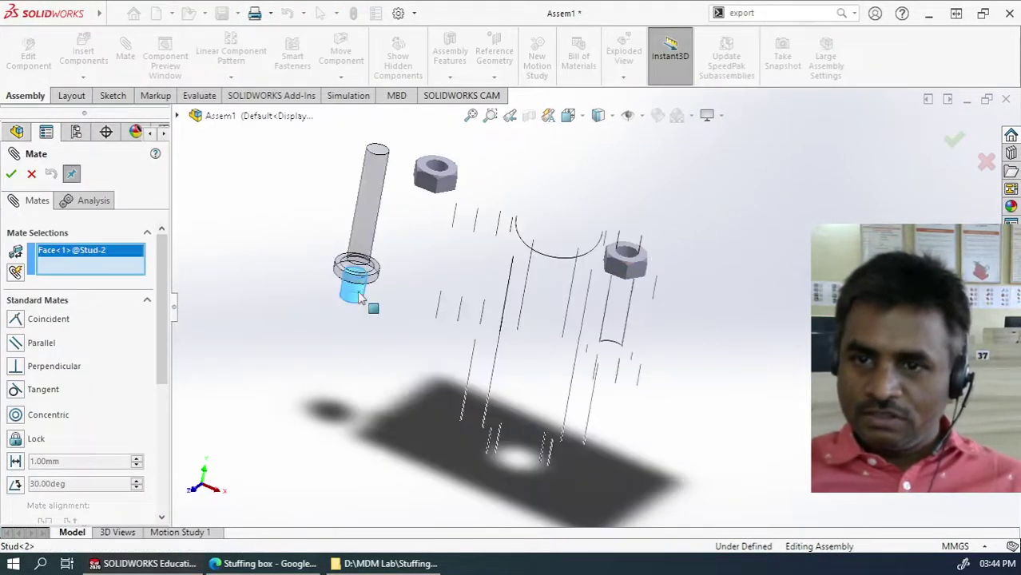
left_click(471, 302)
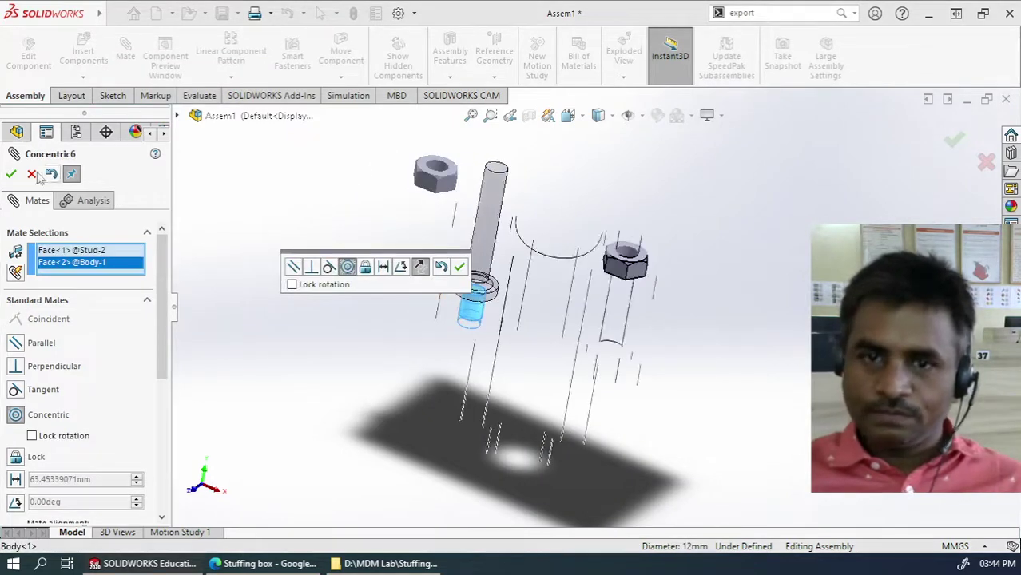
left_click(10, 174)
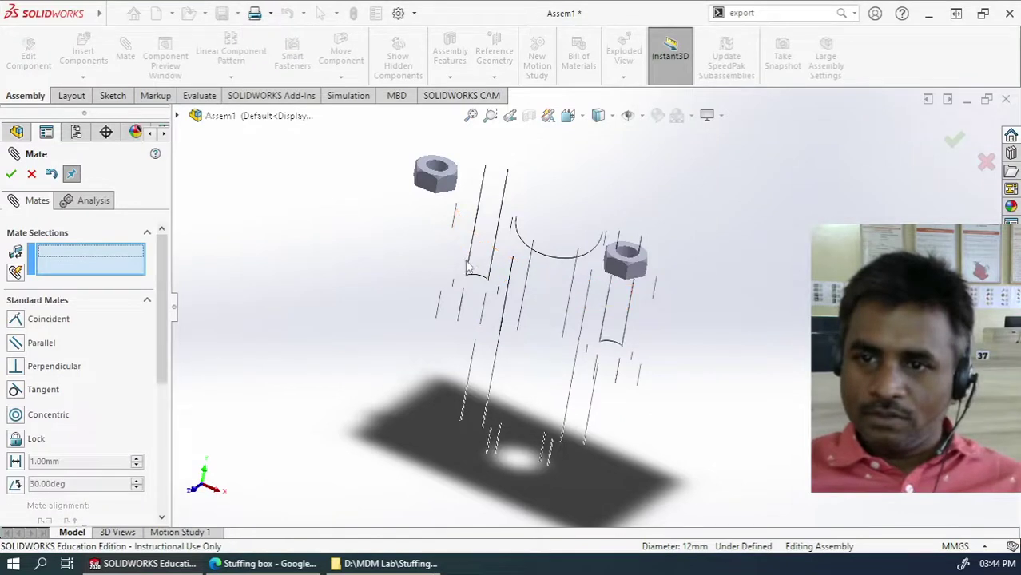
left_click_drag(496, 172, 507, 137)
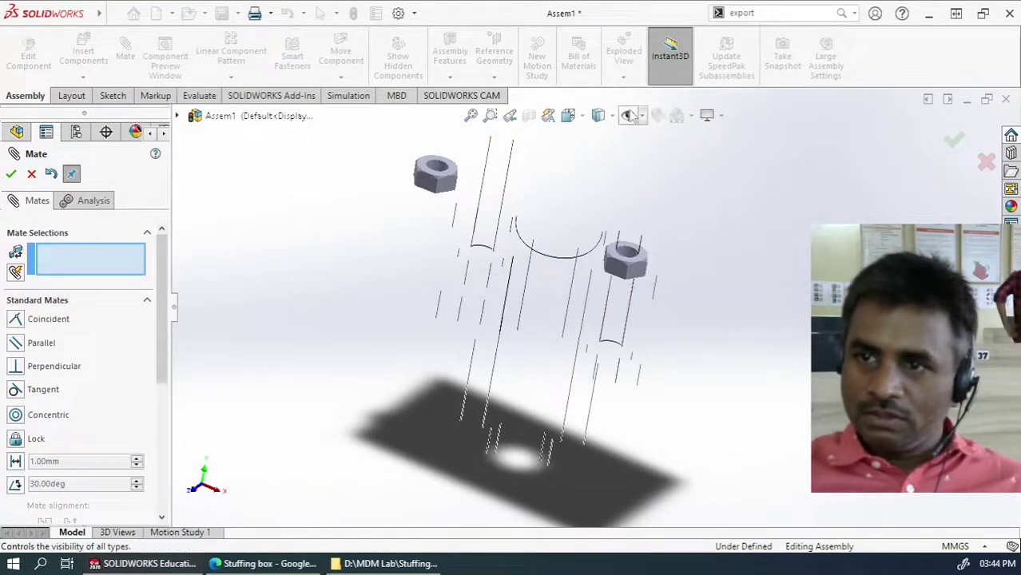
Step: Add a coincident mate between the underside of the second Stud's collar and the top face of the Body's flange
mouse_move(482, 268)
middle_mouse_down()
mouse_move(488, 220)
mouse_move(524, 155)
middle_mouse_up()
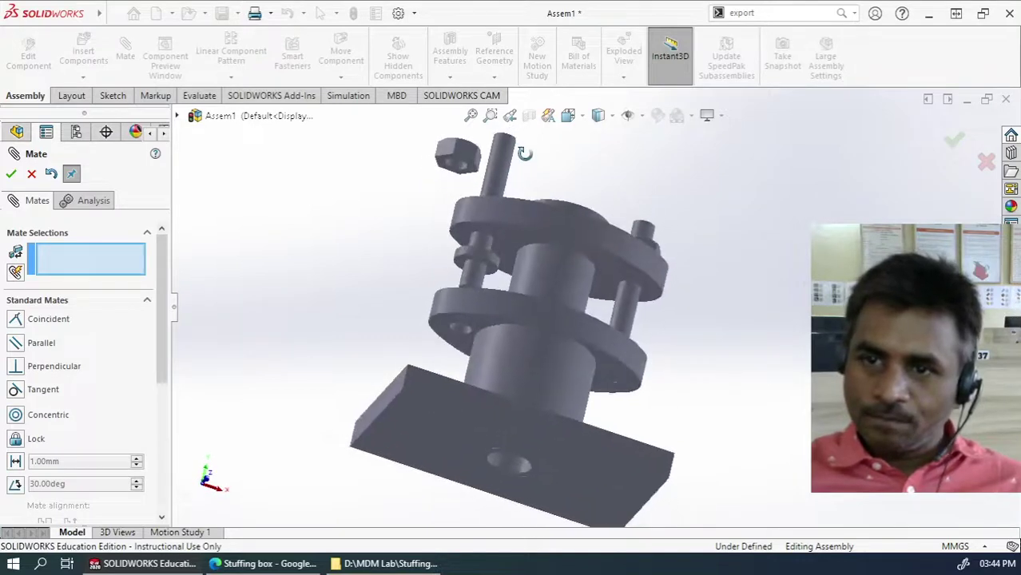
scroll(488, 268, "down", 4)
scroll(488, 269, "down", 1)
left_click(515, 307)
scroll(511, 235, "up", 3)
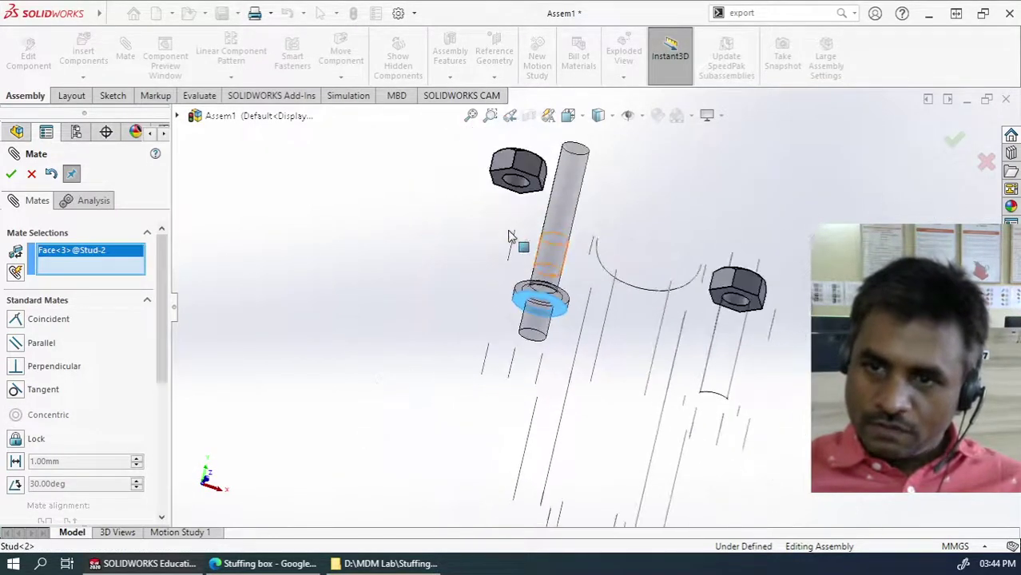
middle_click_drag(568, 203, 569, 353)
left_click(568, 350)
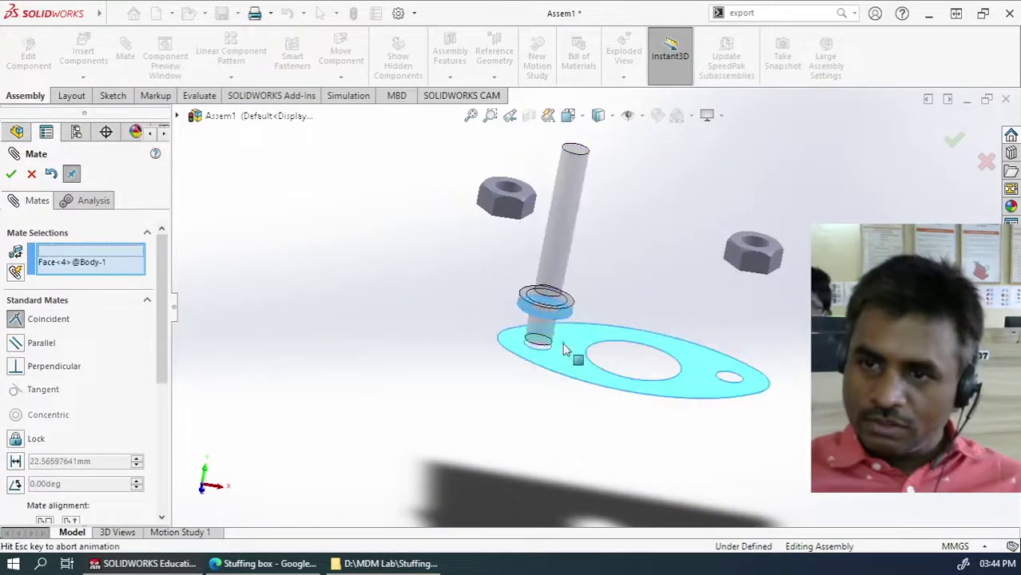
left_click(11, 175)
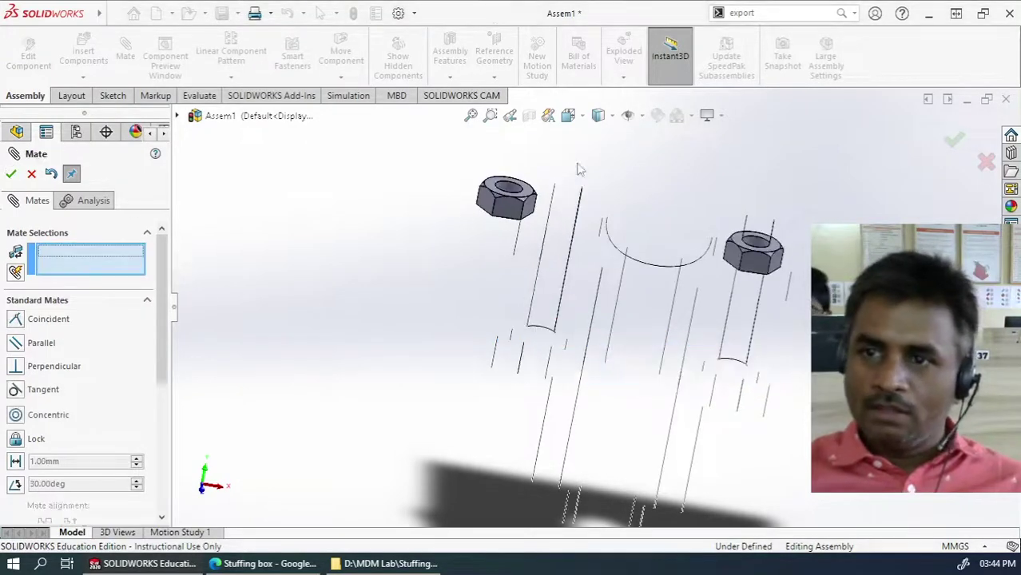
Step: Add a concentric mate between the second Nut M12's hole and the second Stud's cylindrical face
scroll(593, 276, "up", 3)
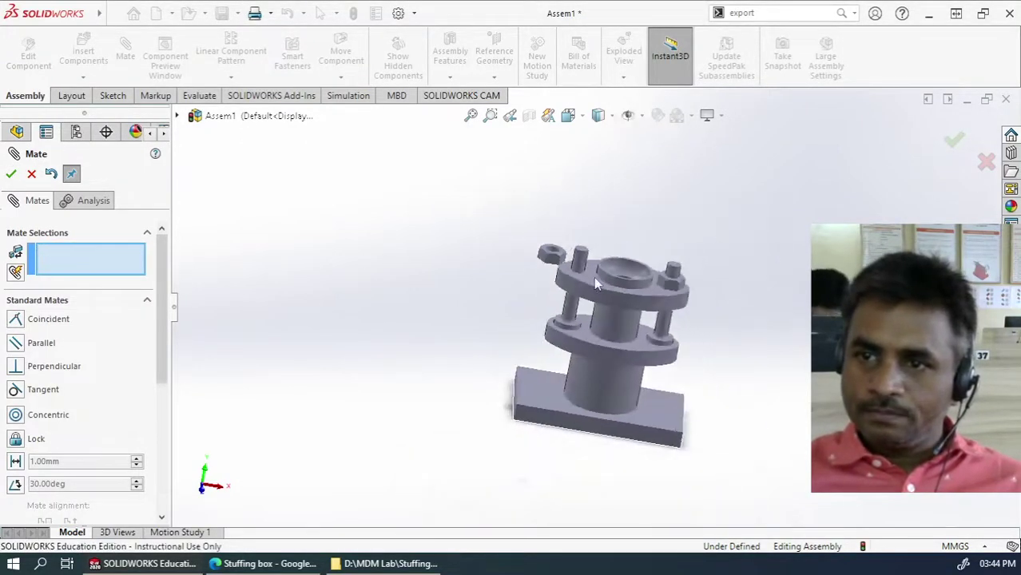
scroll(487, 214, "down", 6)
left_click(491, 233)
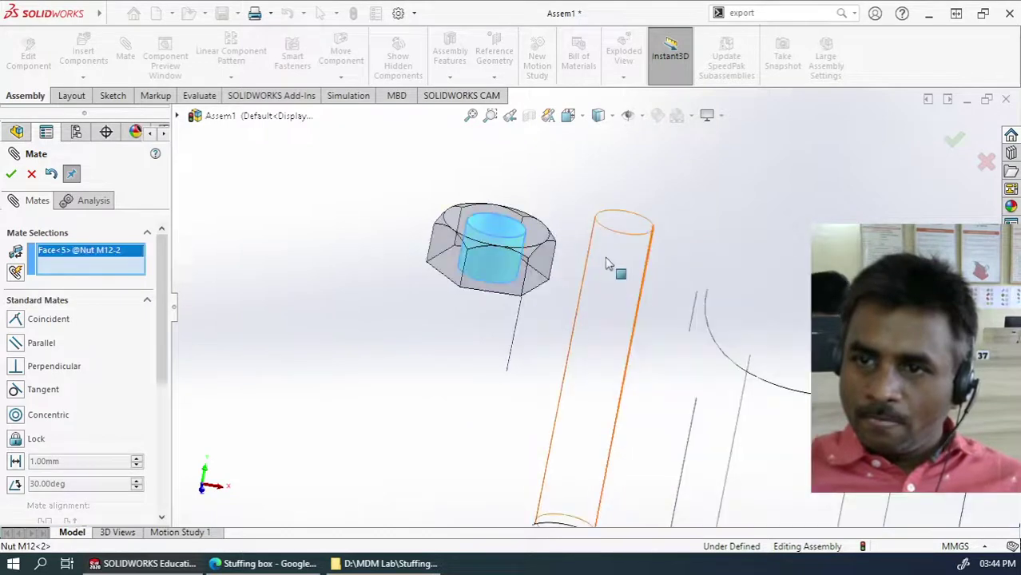
left_click(599, 265)
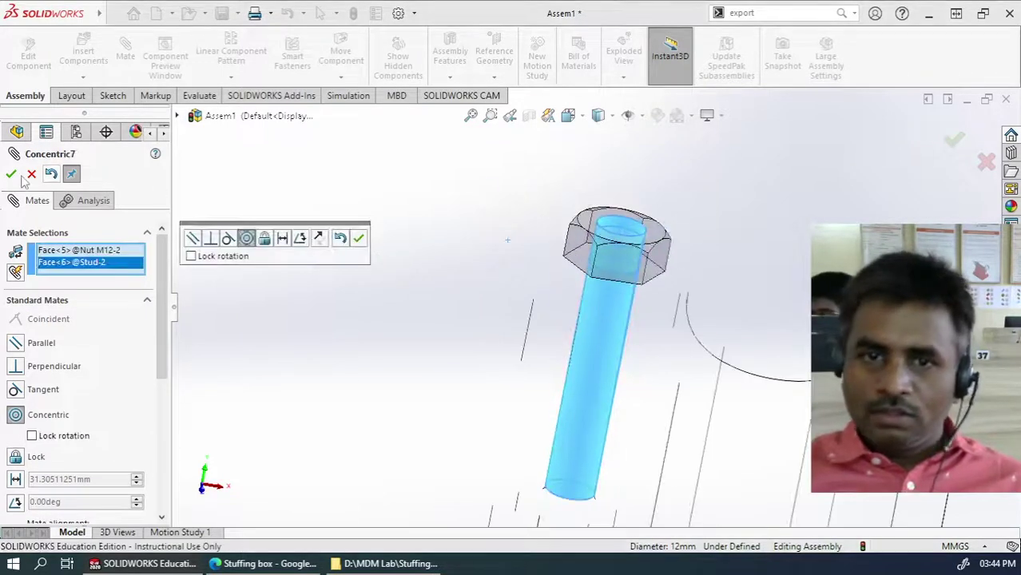
scroll(44, 425, "down", 3)
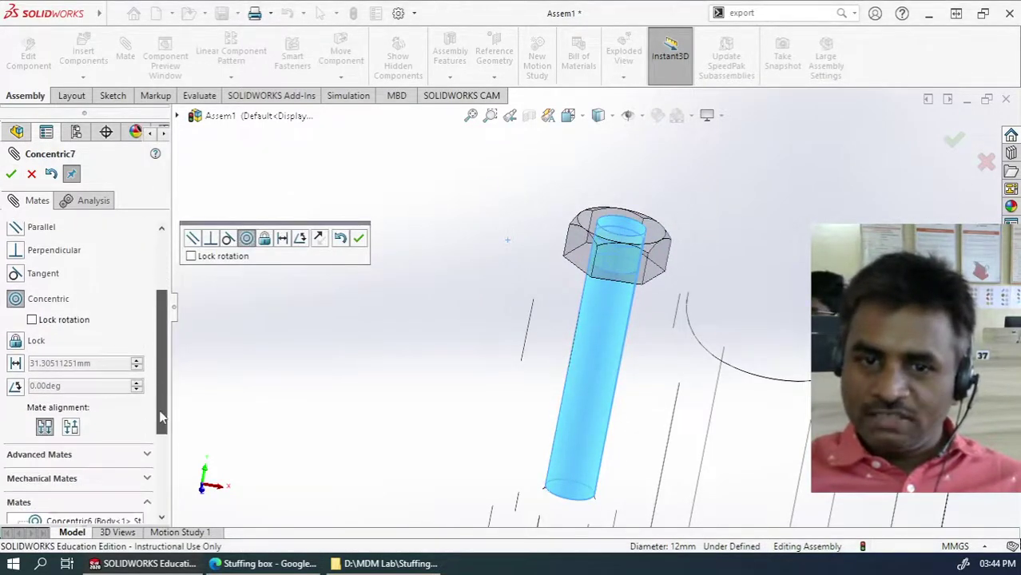
left_click(12, 174)
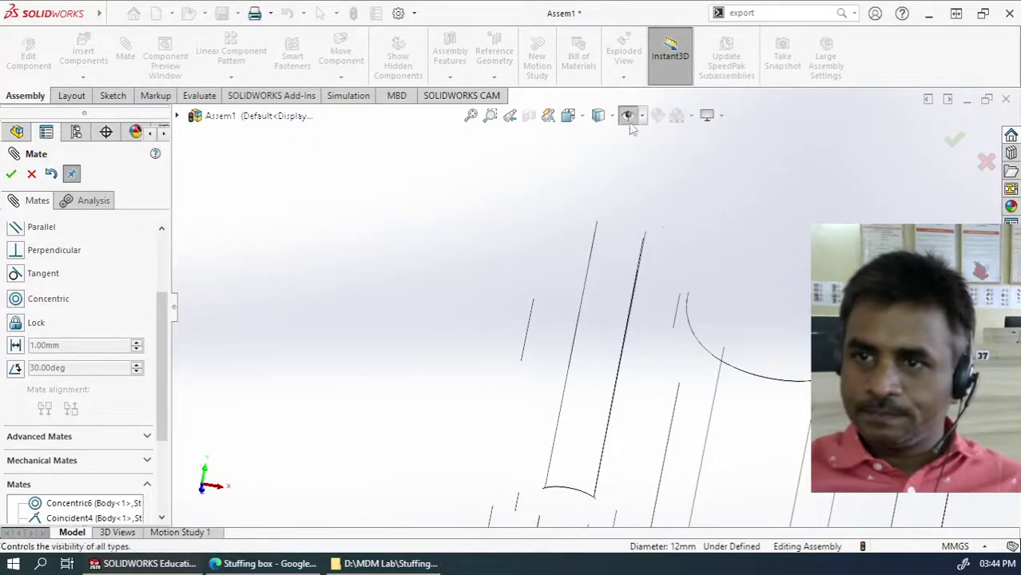
Step: Add a coincident mate between the underside of the second Nut M12 and the top face of the Gland's flange, ending the mating
middle_click_drag(626, 214, 620, 128)
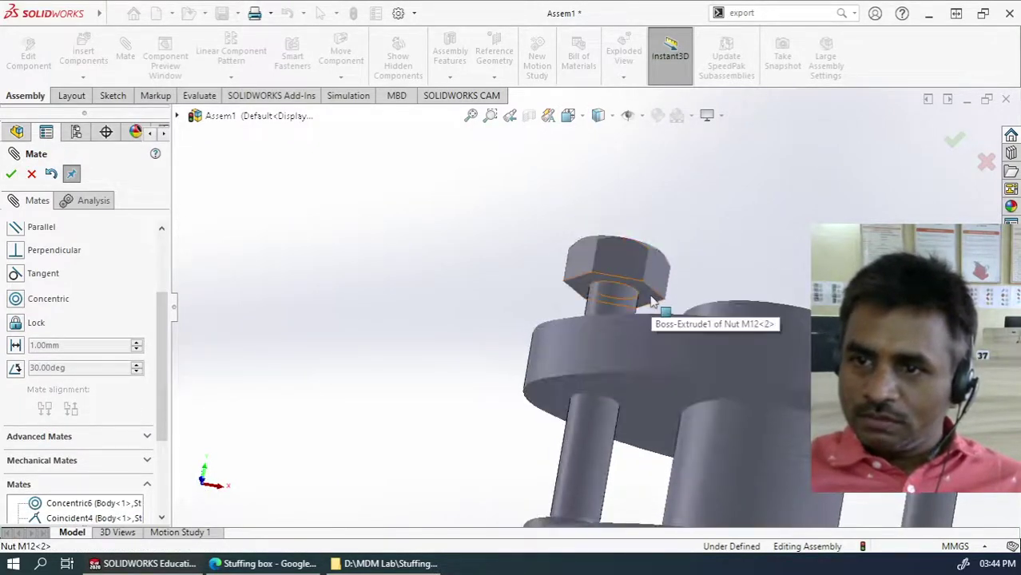
left_click(651, 293)
mouse_move(651, 293)
middle_mouse_down()
mouse_move(658, 312)
mouse_move(663, 286)
middle_mouse_up()
left_click(674, 271)
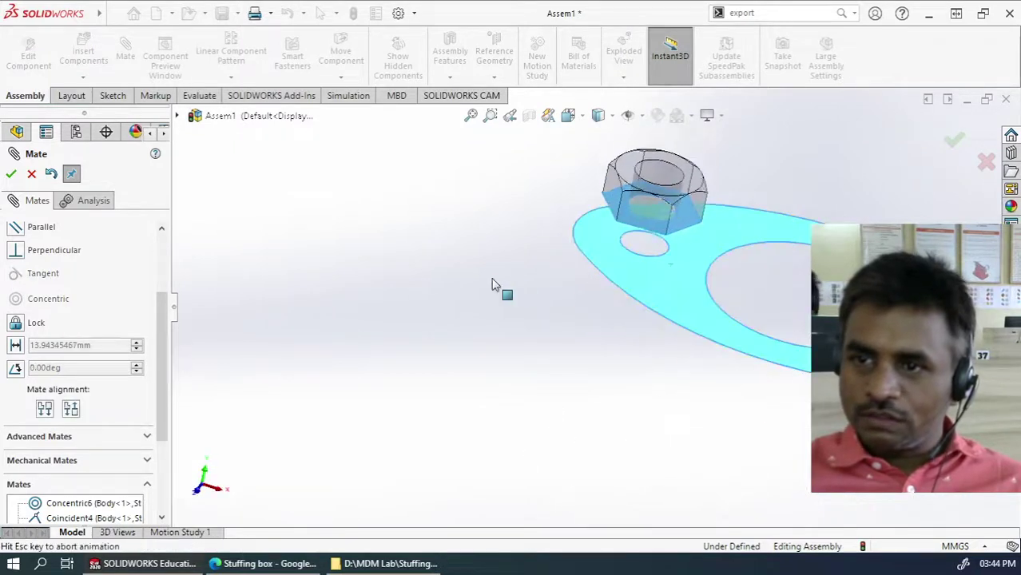
left_click(954, 141)
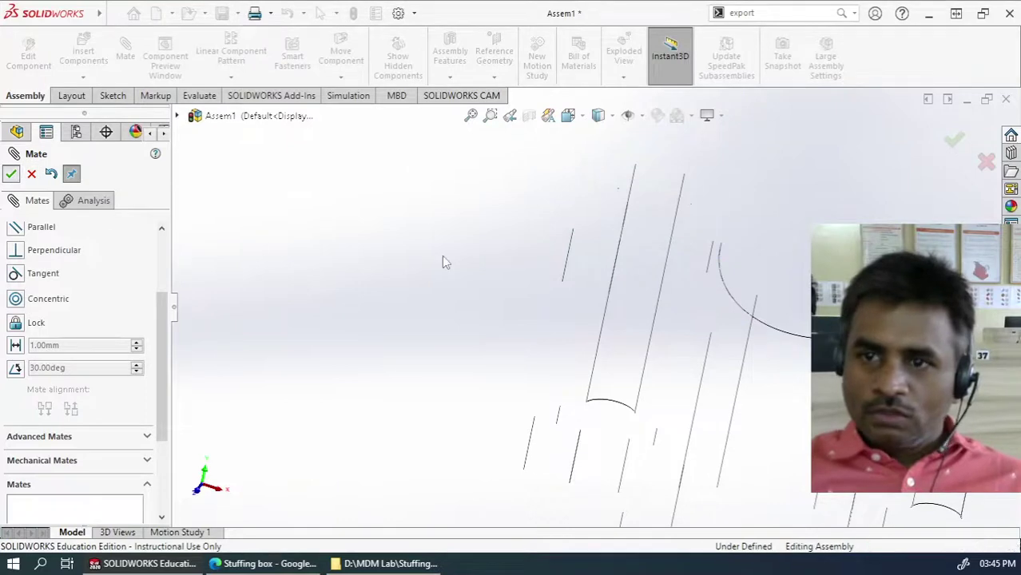
key("Return")
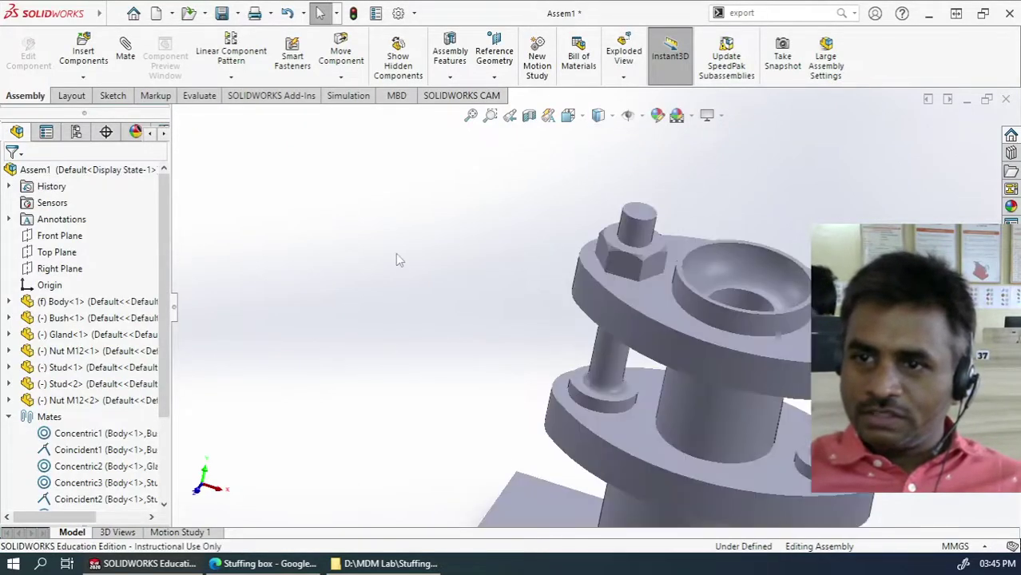
Step: Check how the Gland and both seated nuts move by sliding the Gland along the Studs
scroll(396, 257, "up", 3)
scroll(456, 307, "down", 3)
left_click(433, 293)
mouse_move(434, 298)
left_mouse_down()
mouse_move(439, 315)
mouse_move(445, 272)
mouse_move(432, 325)
mouse_move(432, 281)
mouse_move(433, 298)
left_mouse_up()
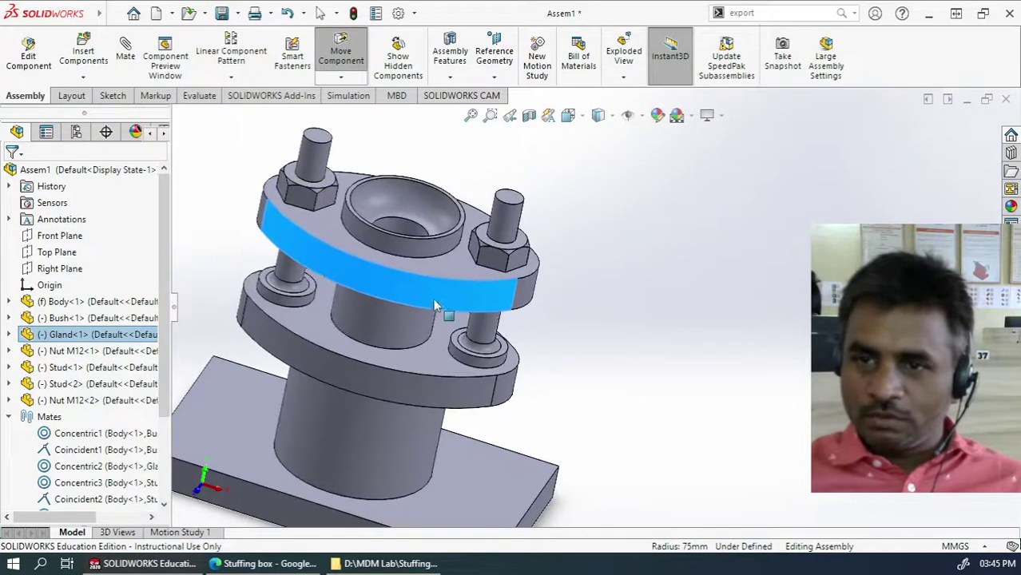
key("Escape")
Step: Examine the assembly's interior in a planar section view on the Front Plane, closing the section view when done
left_click(572, 337)
middle_click_drag(572, 337, 471, 284)
left_click(529, 115)
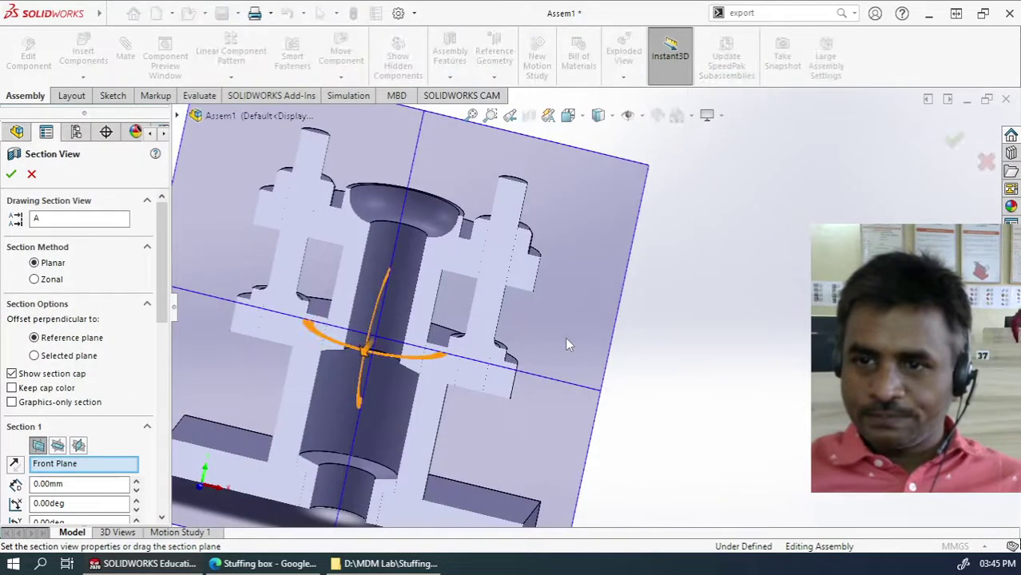
left_click(953, 140)
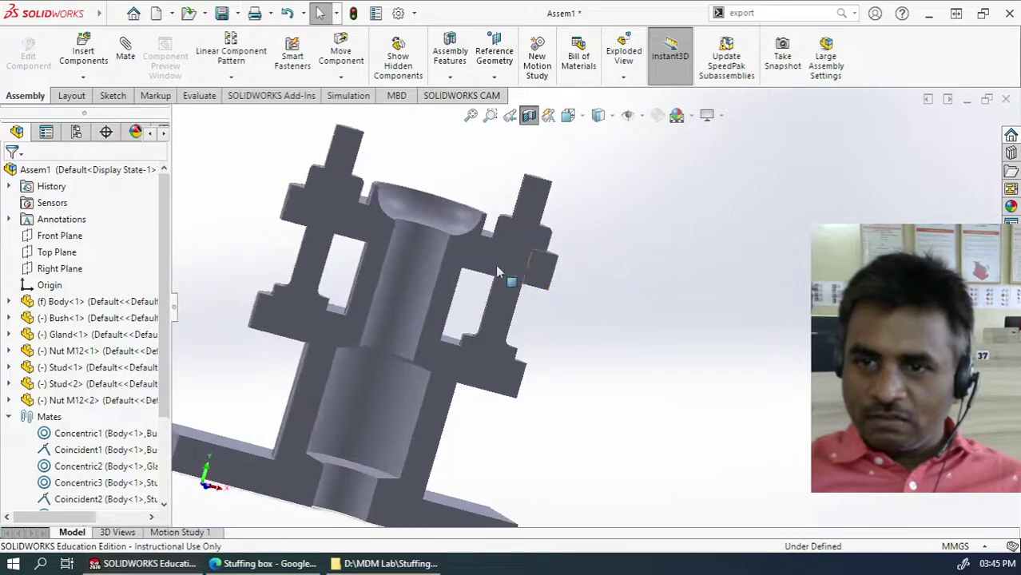
middle_click_drag(513, 244, 462, 276)
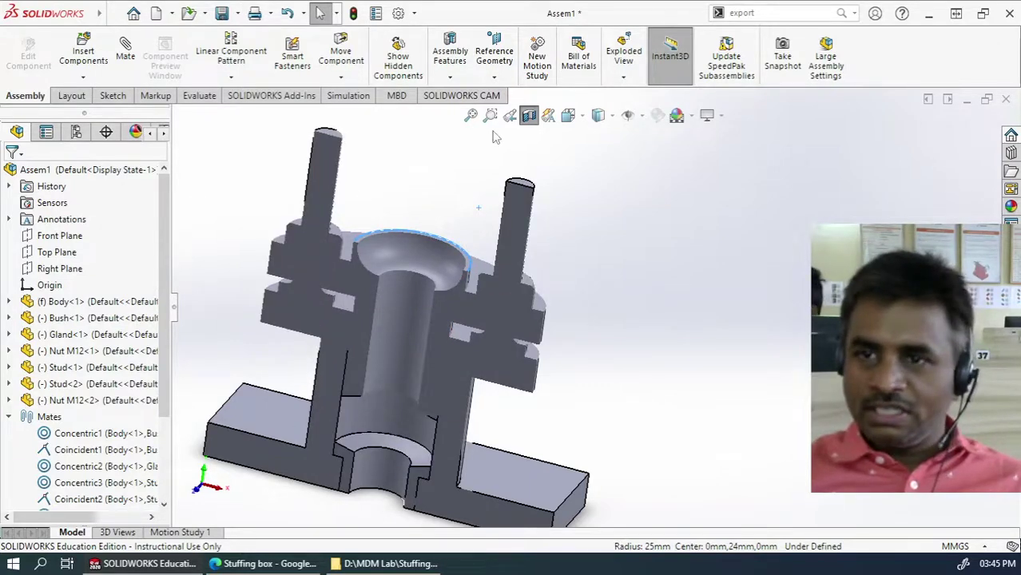
left_click(528, 115)
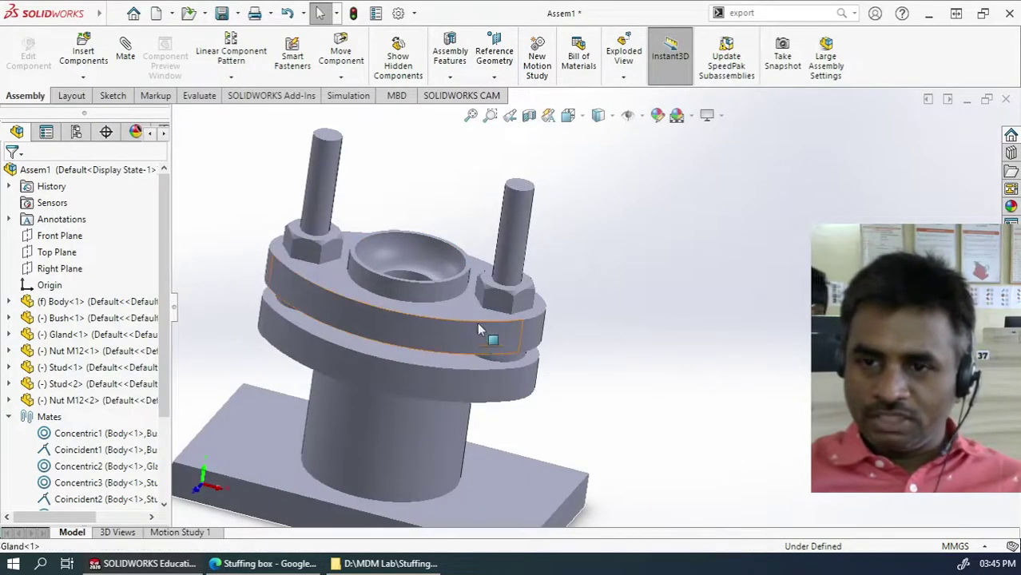
Step: Raise the Gland and add a 20 mm distance mate between its flange's underside and the top face of the Body's flange, ending the mating
left_click_drag(477, 322, 476, 280)
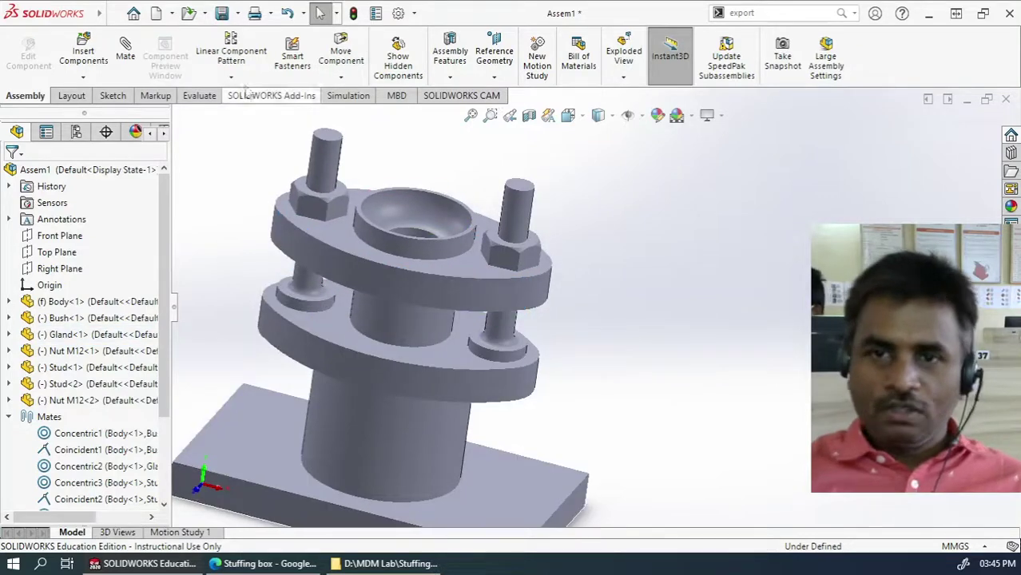
left_click(125, 53)
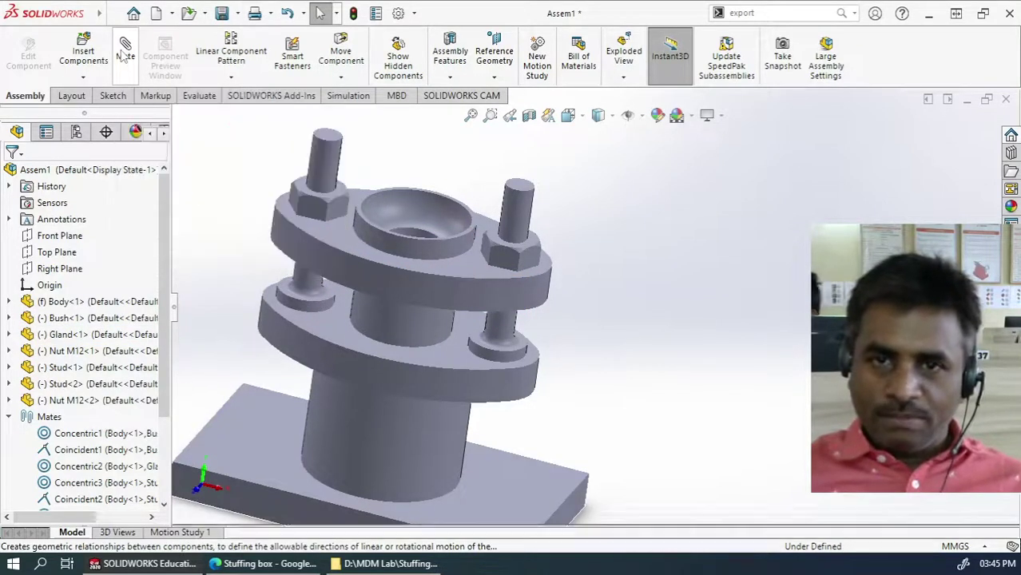
middle_click_drag(523, 289, 537, 347)
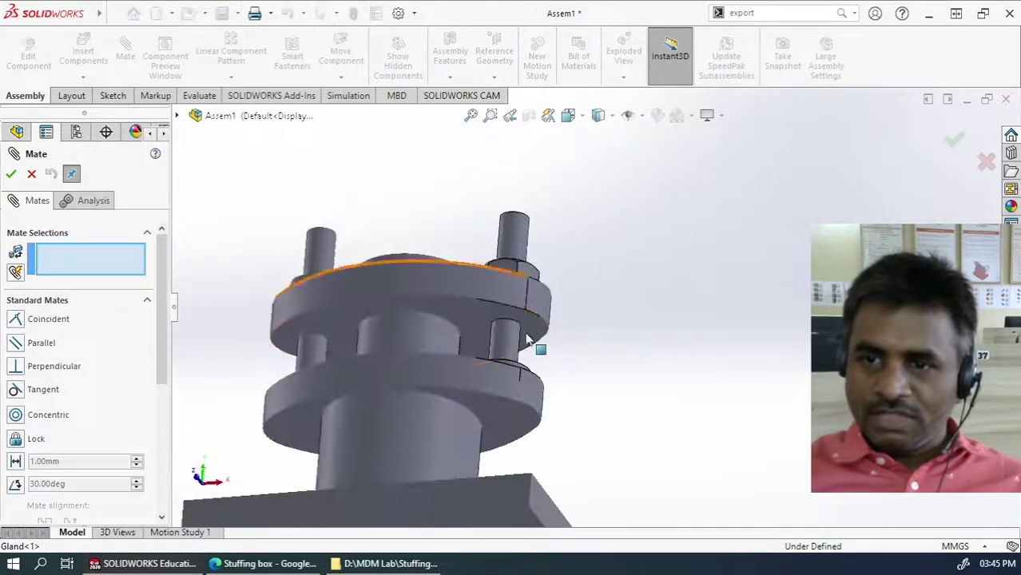
left_click(531, 352)
middle_click_drag(592, 212, 529, 358)
left_click(447, 364)
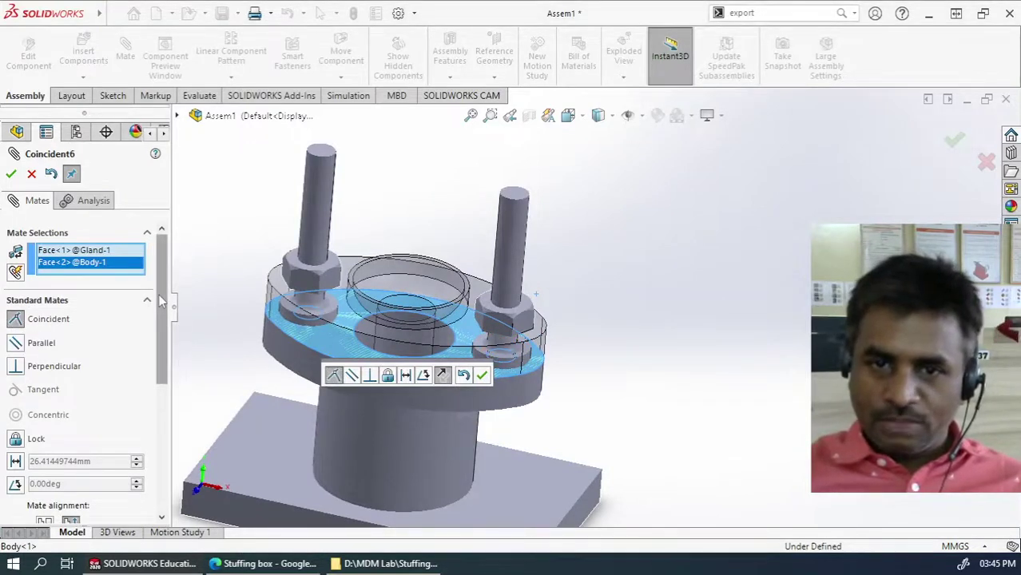
scroll(160, 332, "down", 2)
scroll(160, 332, "down", 1)
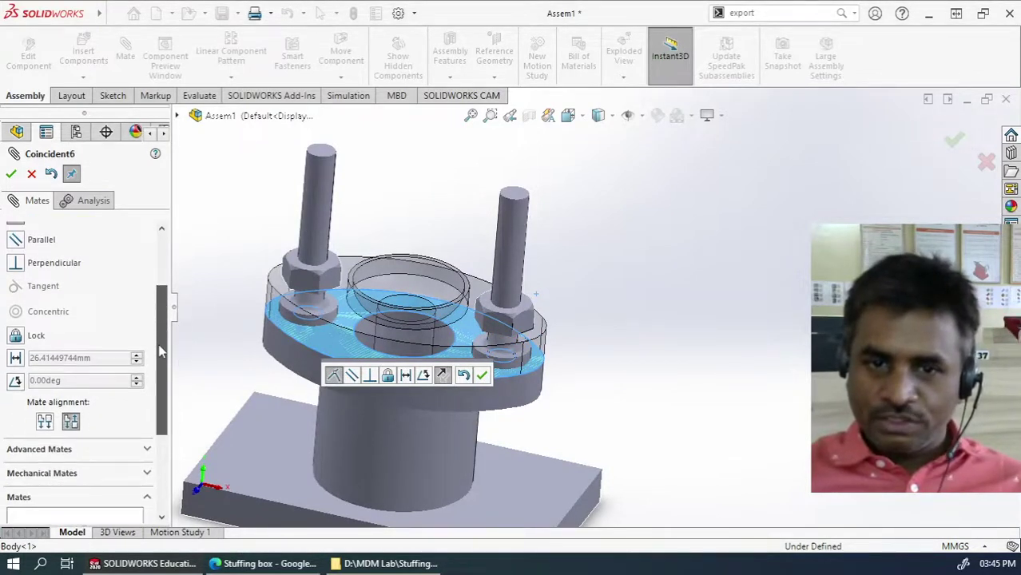
left_click(15, 358)
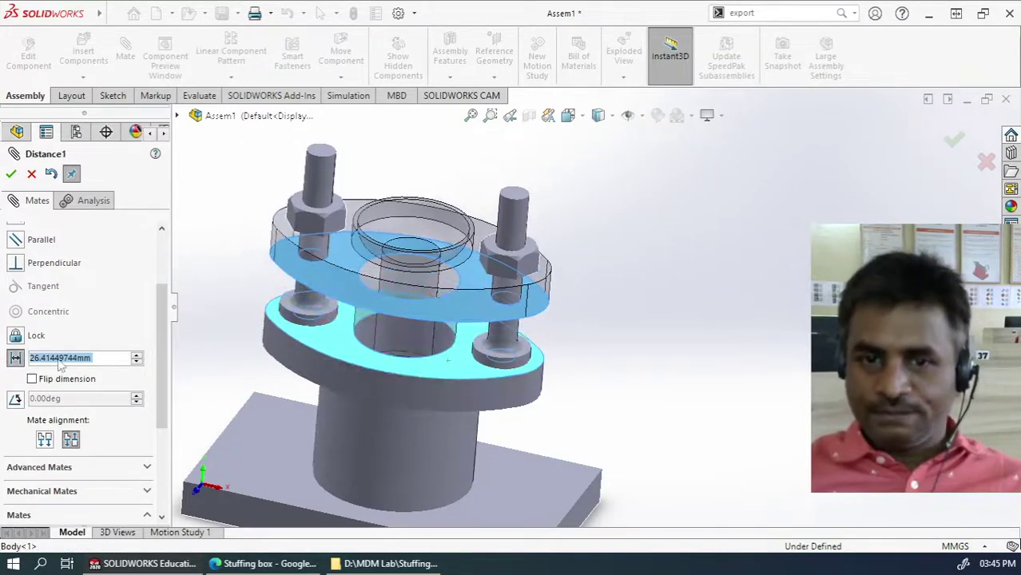
right_click(59, 361)
key("Escape")
type("20")
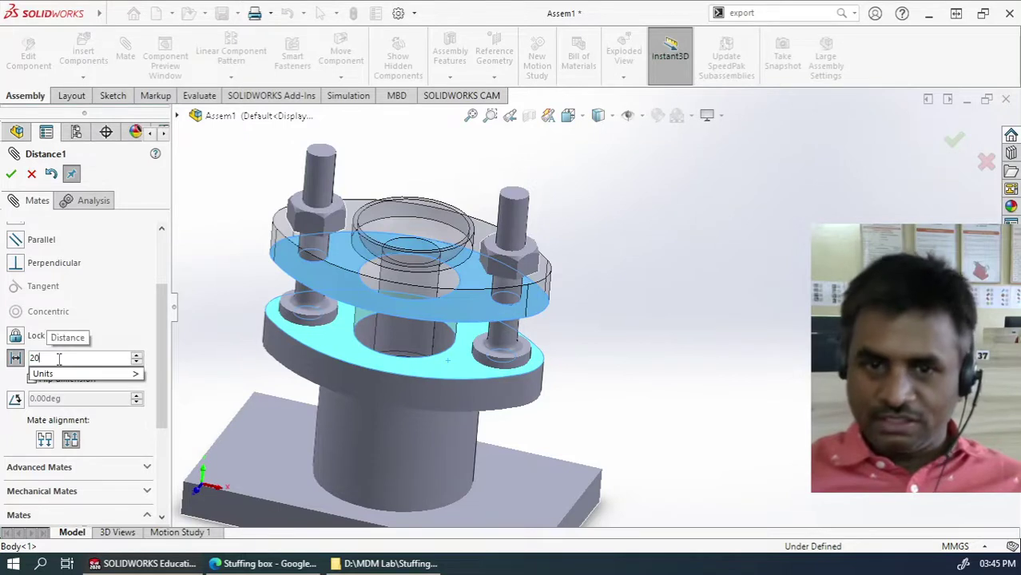
key("Return")
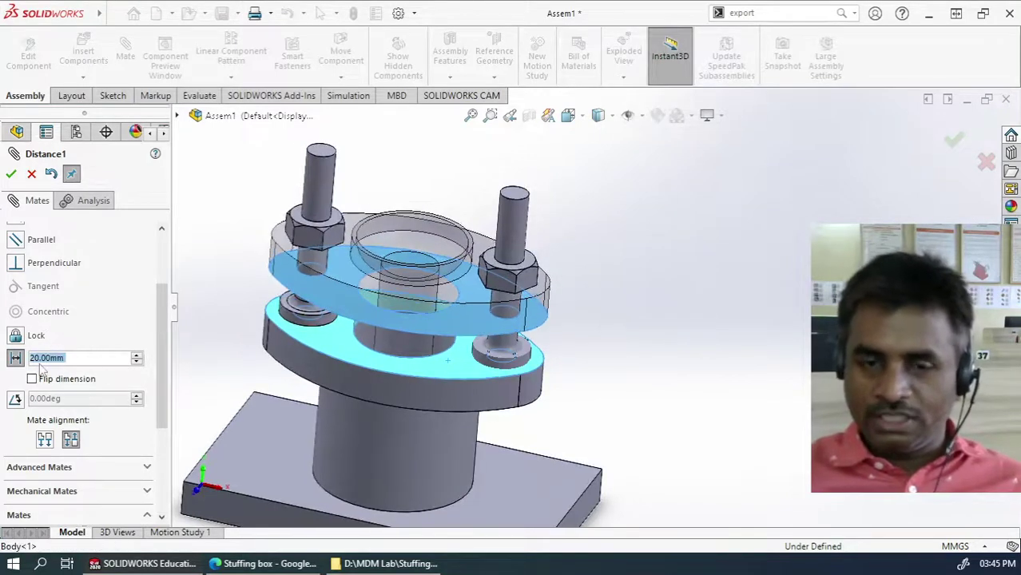
left_click(11, 176)
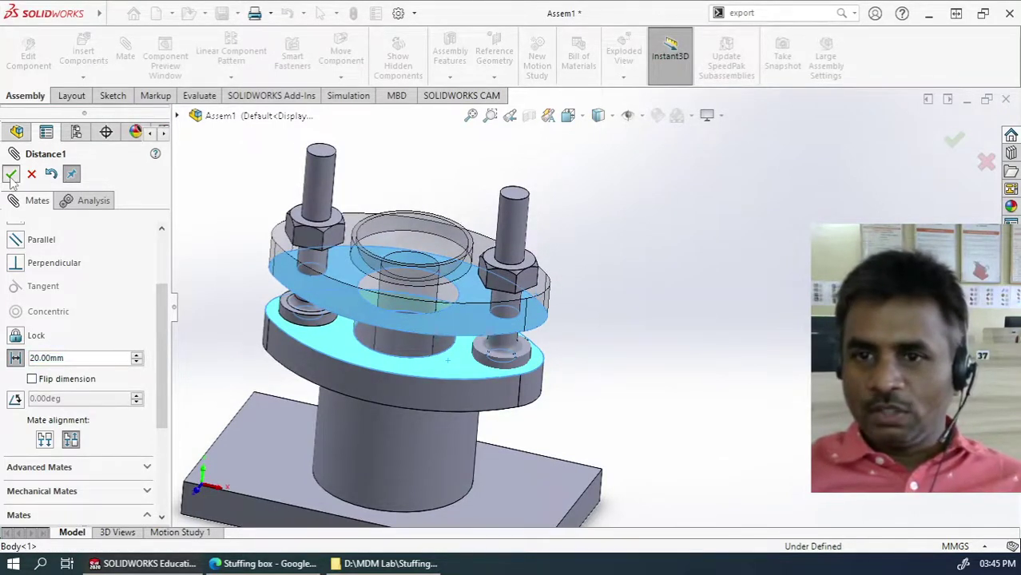
left_click(955, 142)
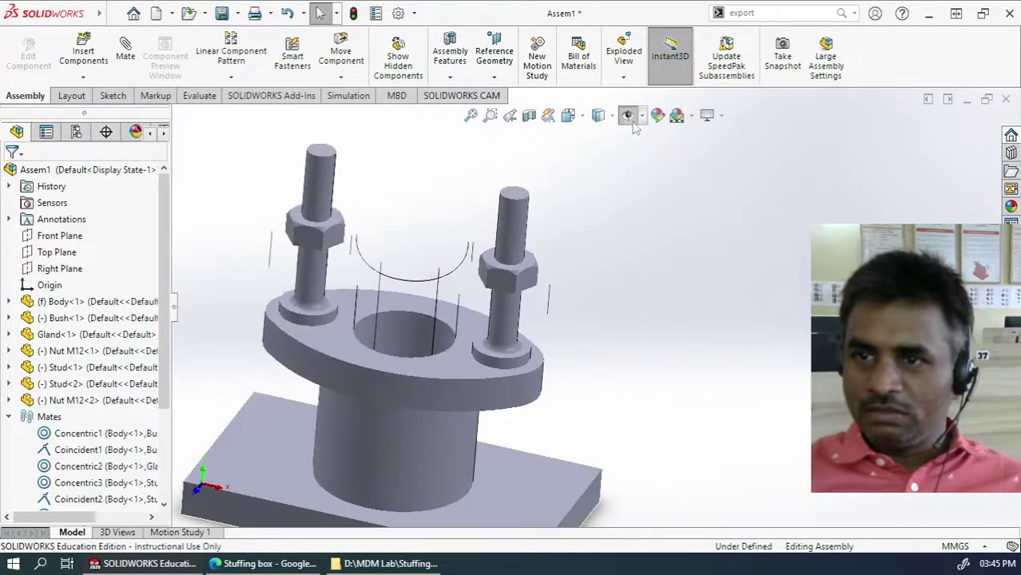
Step: Inspect the assembly around the spaced flanges and check how the first Nut M12 can still move on its Stud
scroll(695, 208, "up", 5)
scroll(511, 265, "down", 4)
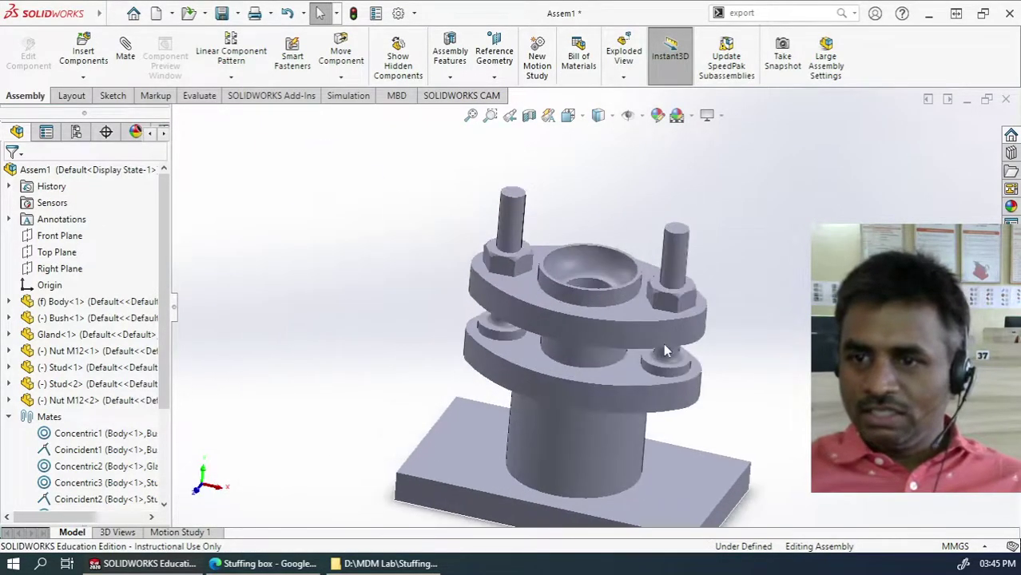
left_click(636, 325)
left_click(786, 285)
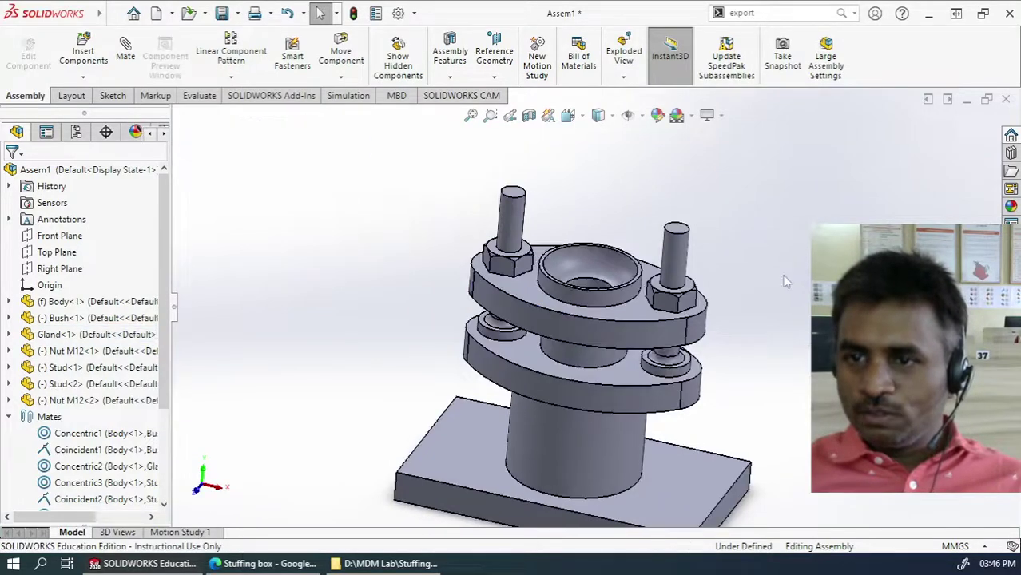
middle_click_drag(786, 285, 687, 297)
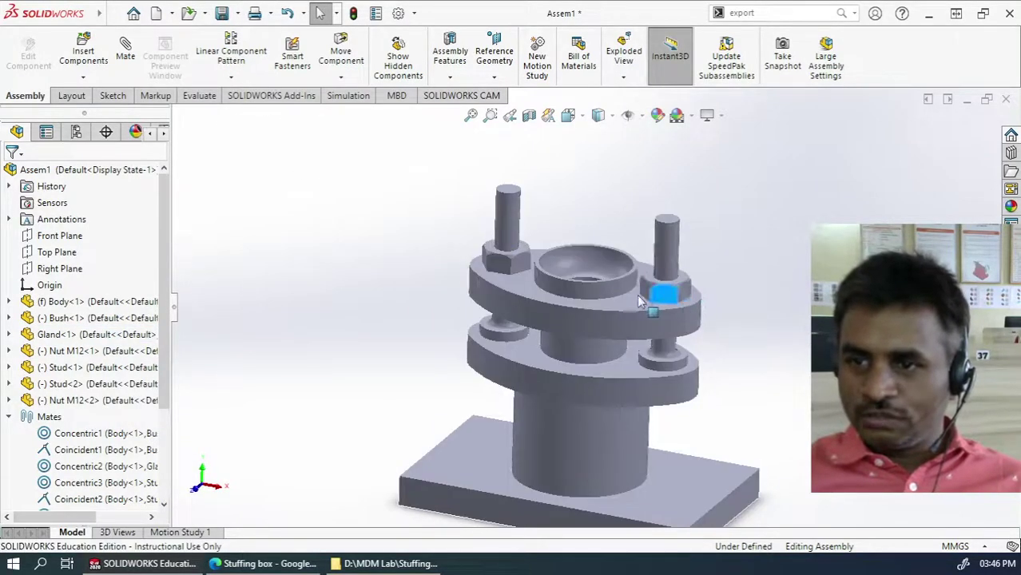
left_click(681, 296)
mouse_move(682, 295)
left_mouse_down()
mouse_move(659, 294)
mouse_move(686, 295)
left_mouse_up()
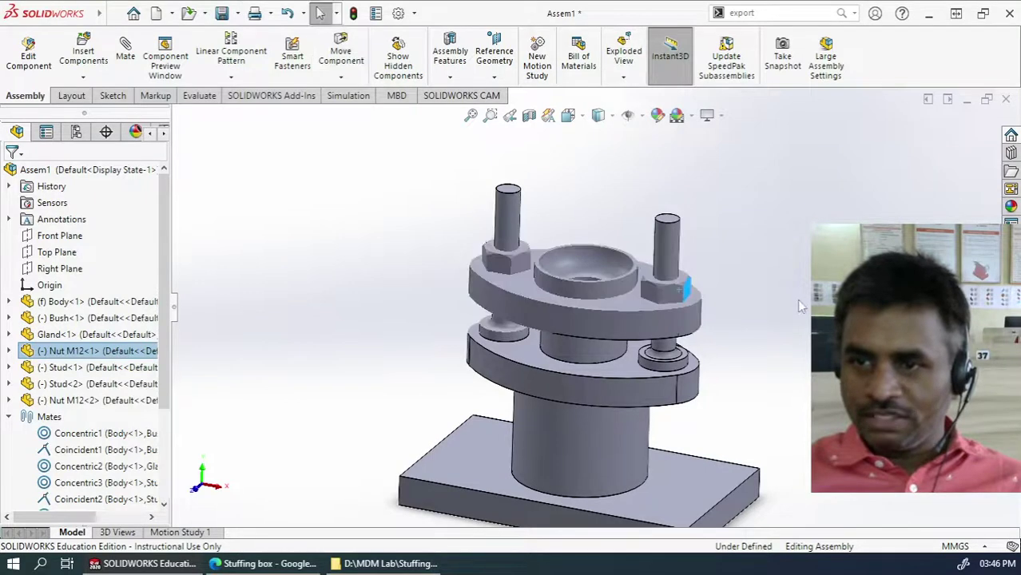
left_click(797, 299)
scroll(616, 270, "up", 2)
scroll(671, 344, "down", 3)
middle_click_drag(676, 346, 727, 401)
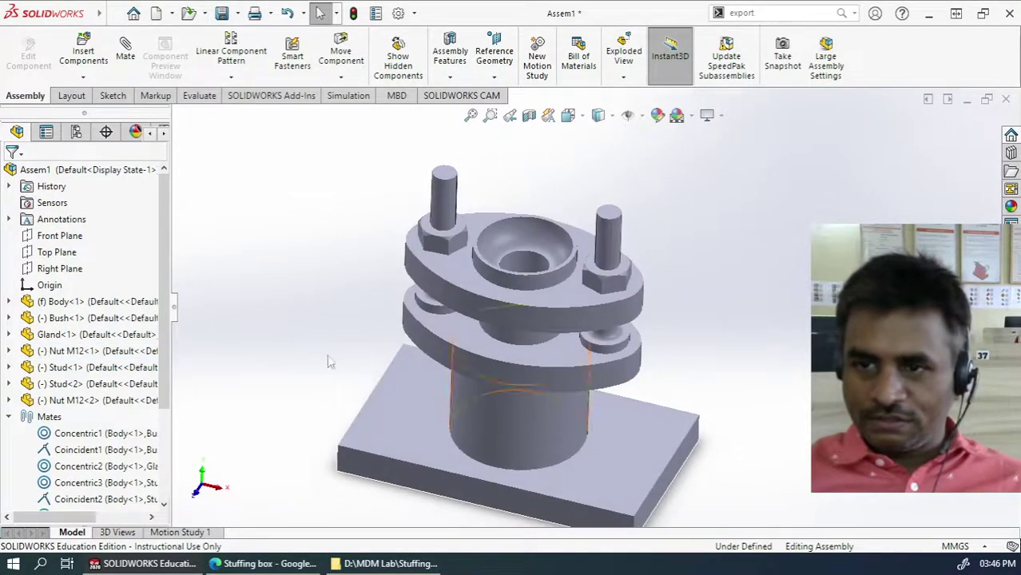
Step: Rebuild the assembly and read its mass properties, especially the center of mass coordinates, closing the report when done
left_click(199, 95)
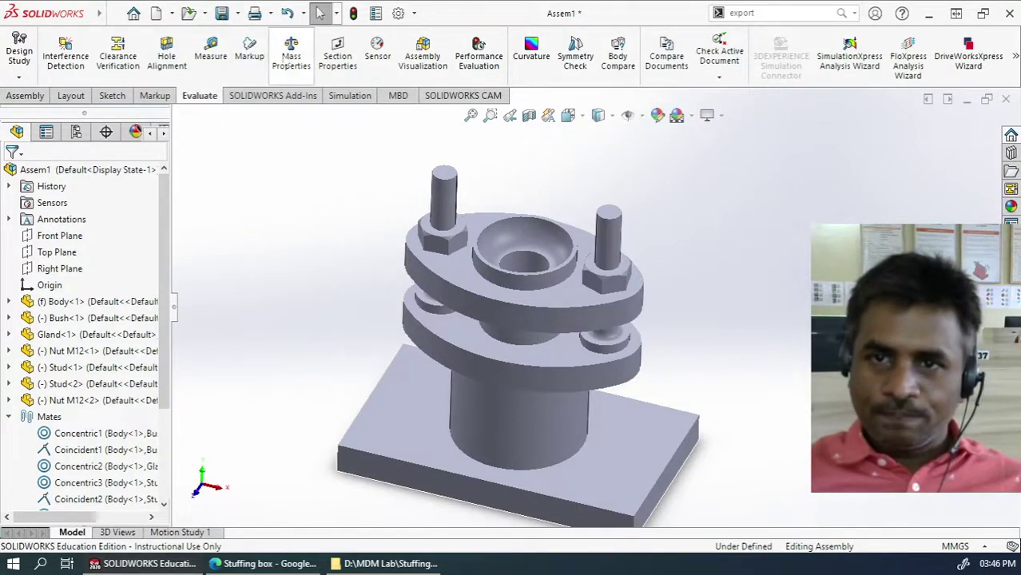
left_click(292, 57)
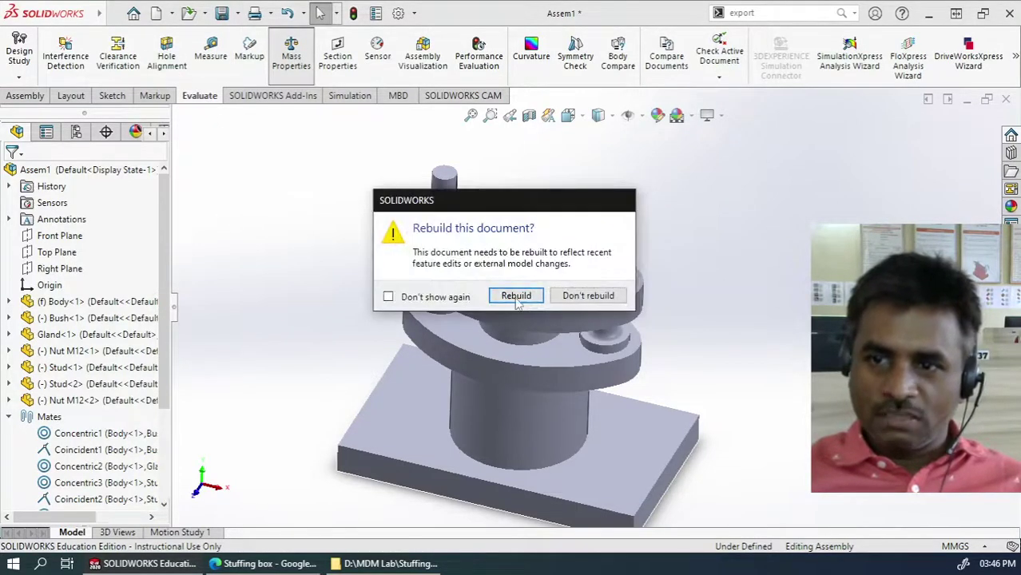
left_click_drag(517, 205, 398, 152)
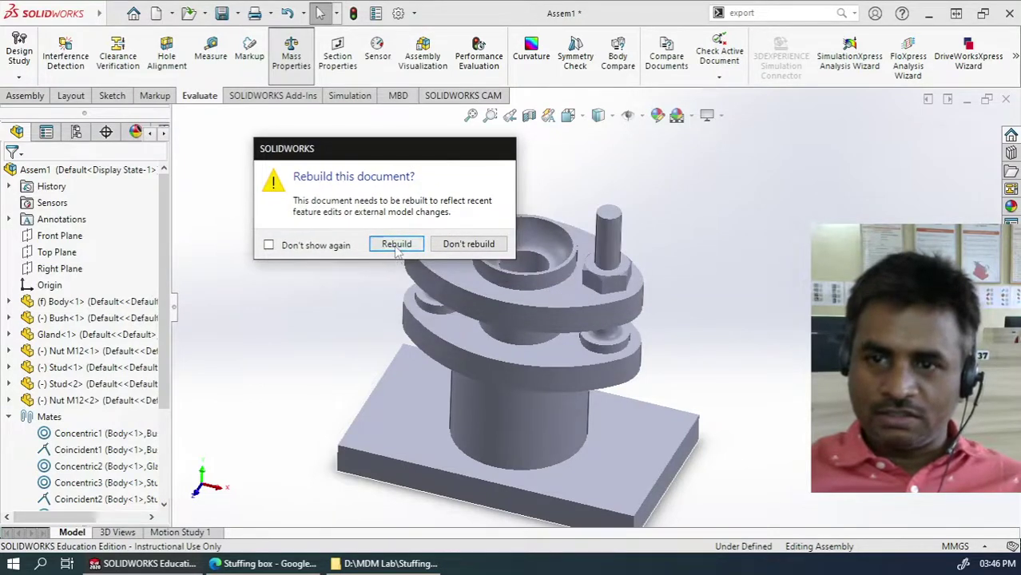
left_click(396, 244)
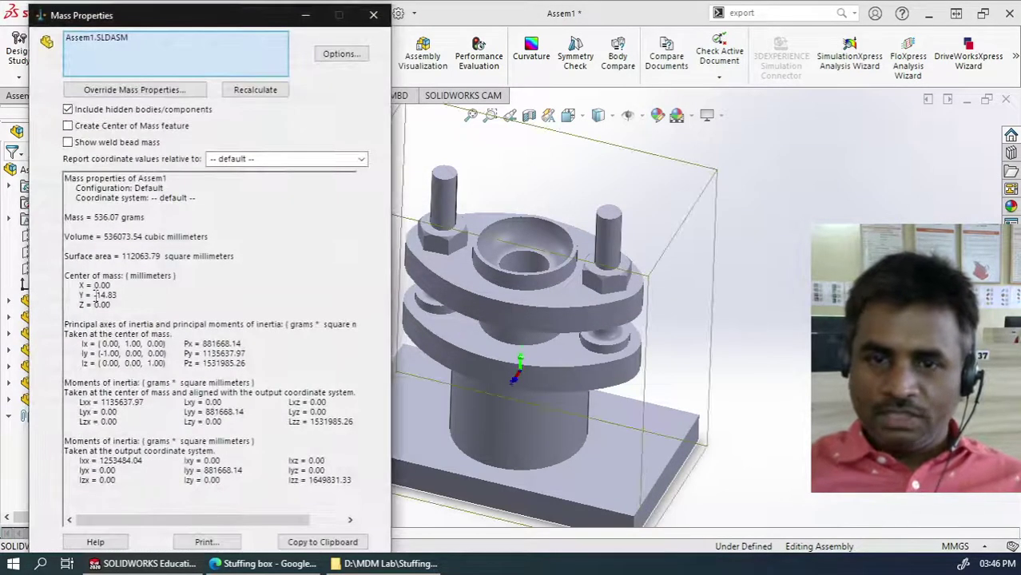
left_click_drag(79, 284, 113, 306)
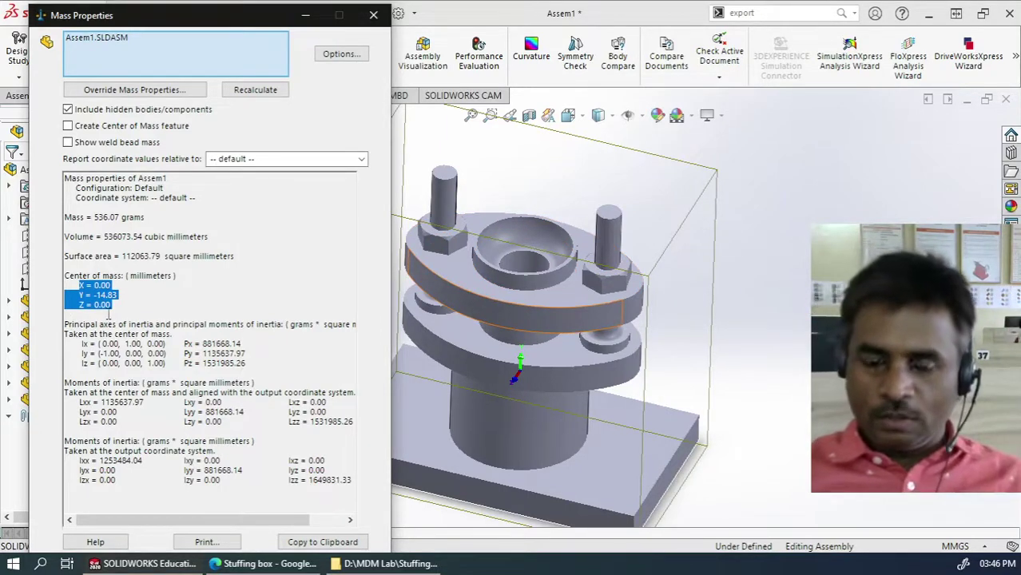
left_click(174, 236)
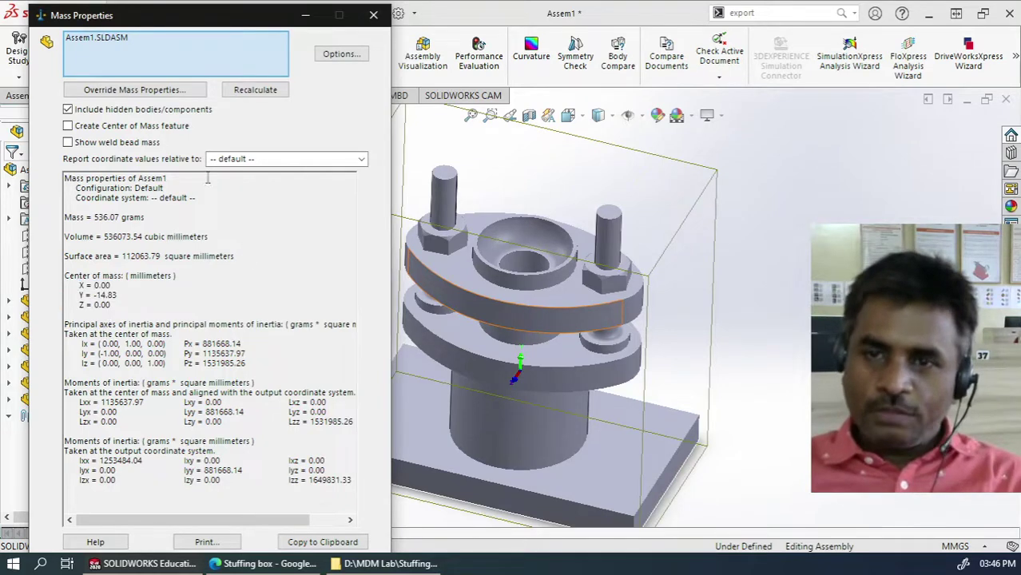
left_click(373, 15)
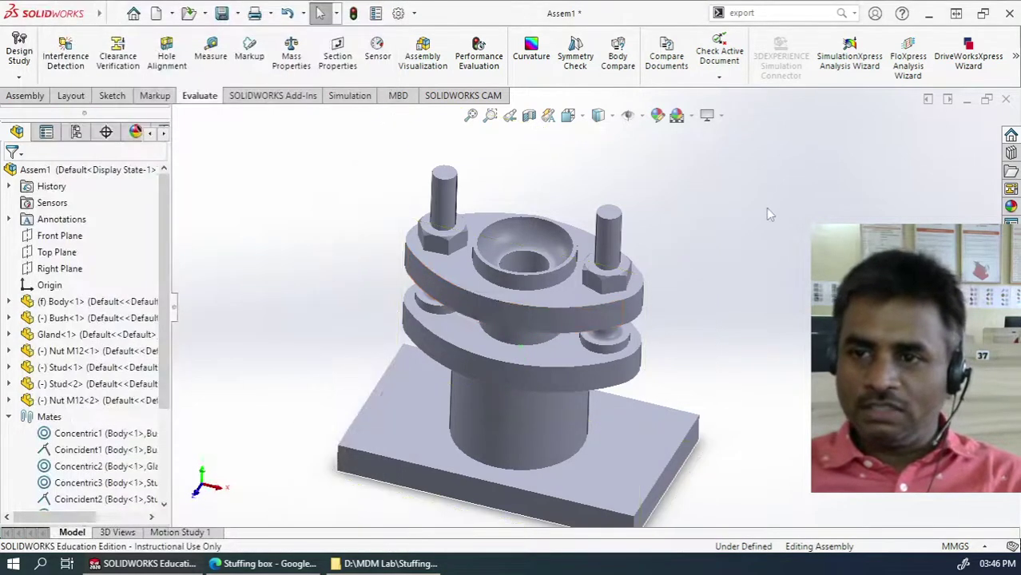
scroll(615, 391, "down", 2)
scroll(615, 391, "up", 4)
middle_click_drag(691, 342, 700, 292)
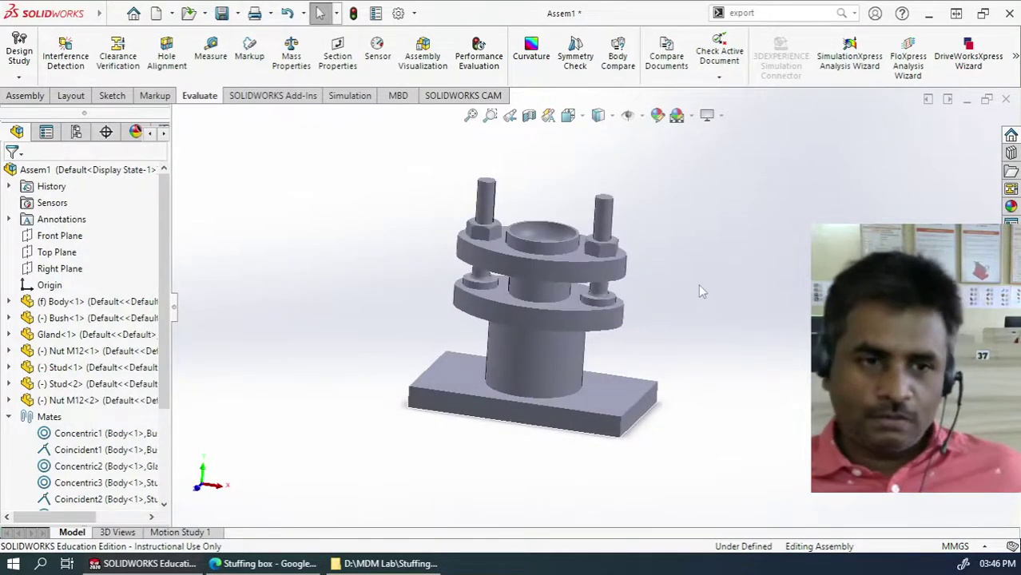